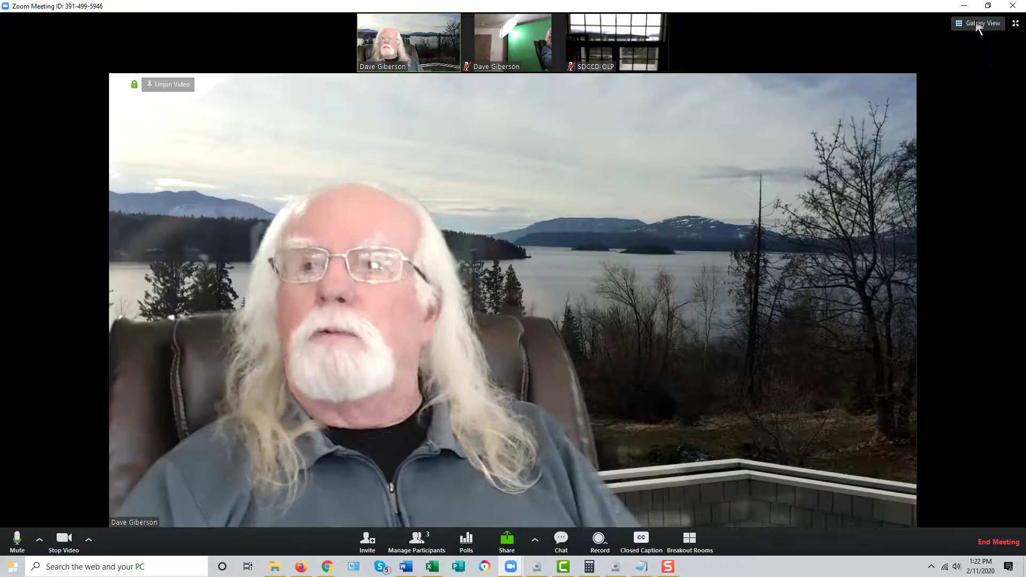
Display the meeting in gallery view to examine all participants' videos, and return to speaker view.
click(976, 23)
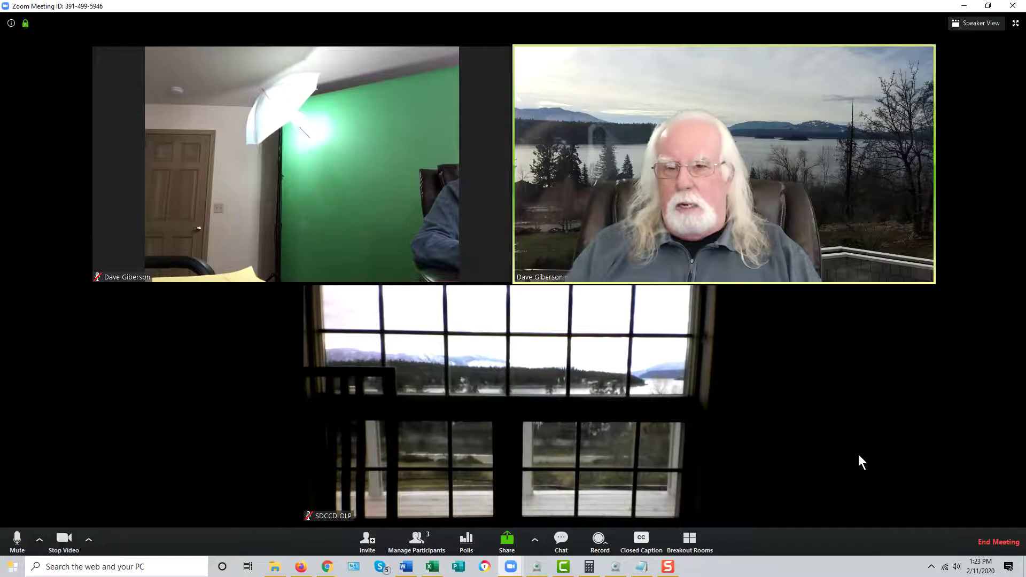
mouse_move(698, 142)
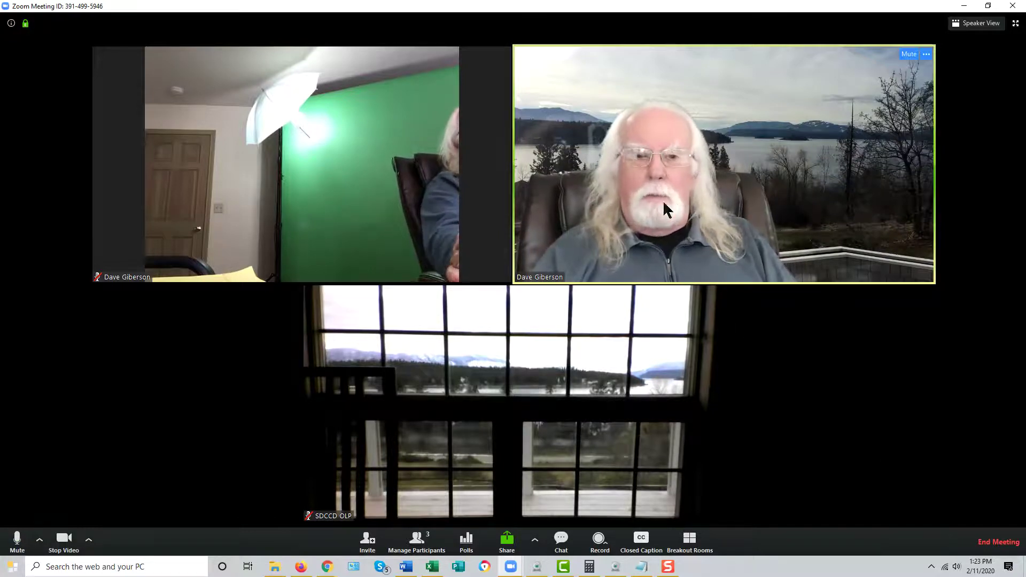
mouse_move(299, 152)
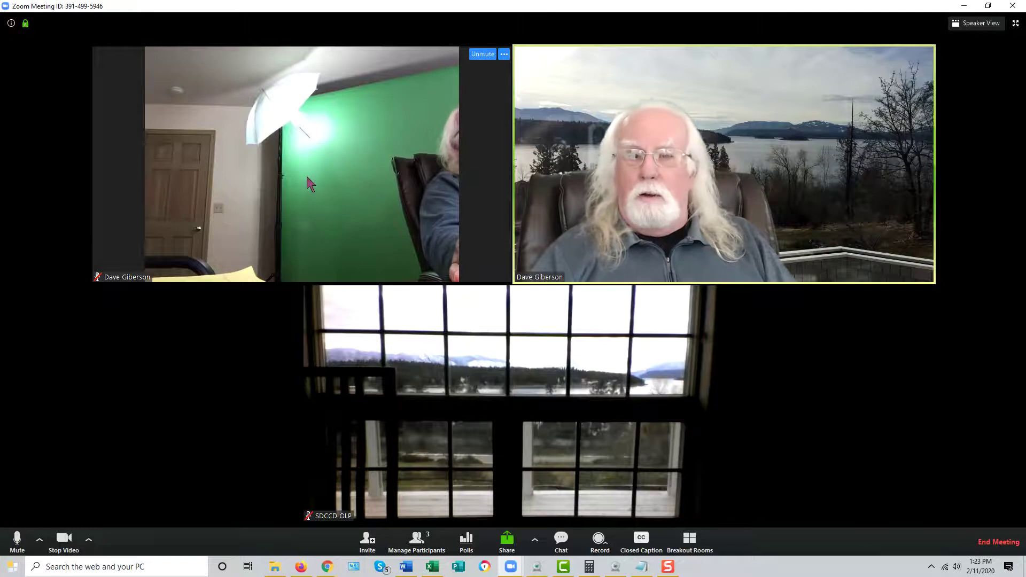
mouse_move(464, 403)
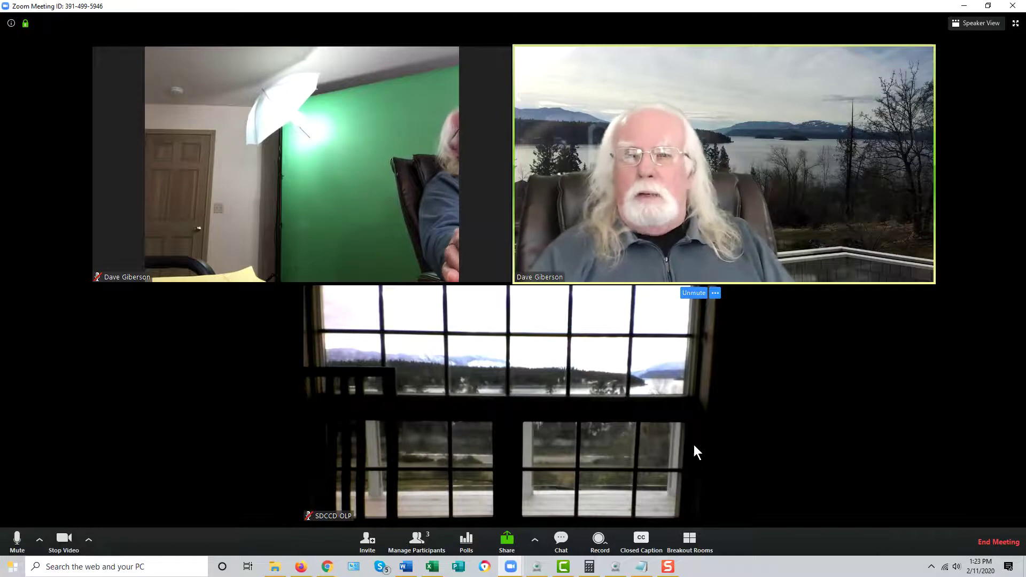
mouse_move(374, 290)
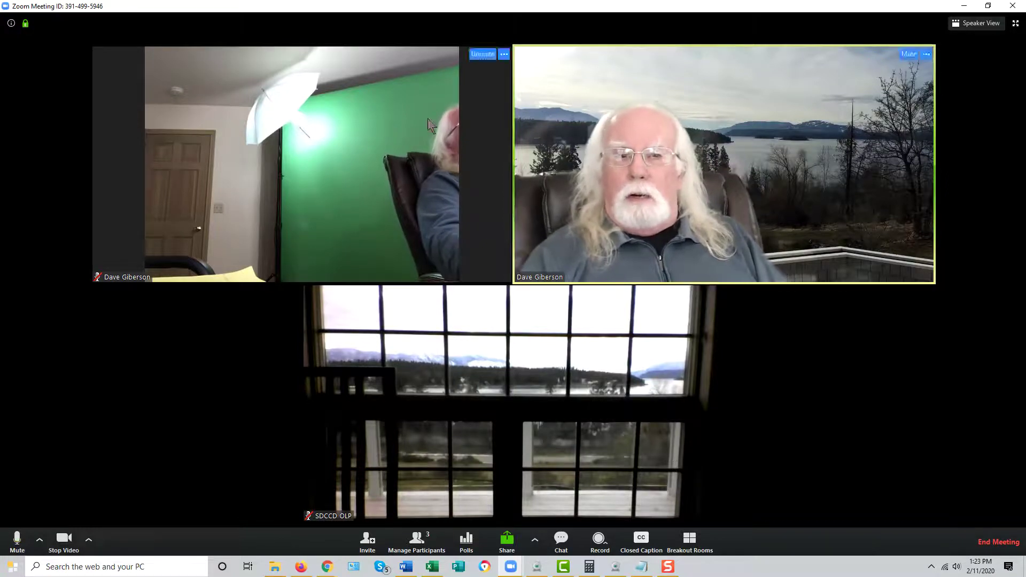
mouse_move(553, 230)
mouse_move(347, 307)
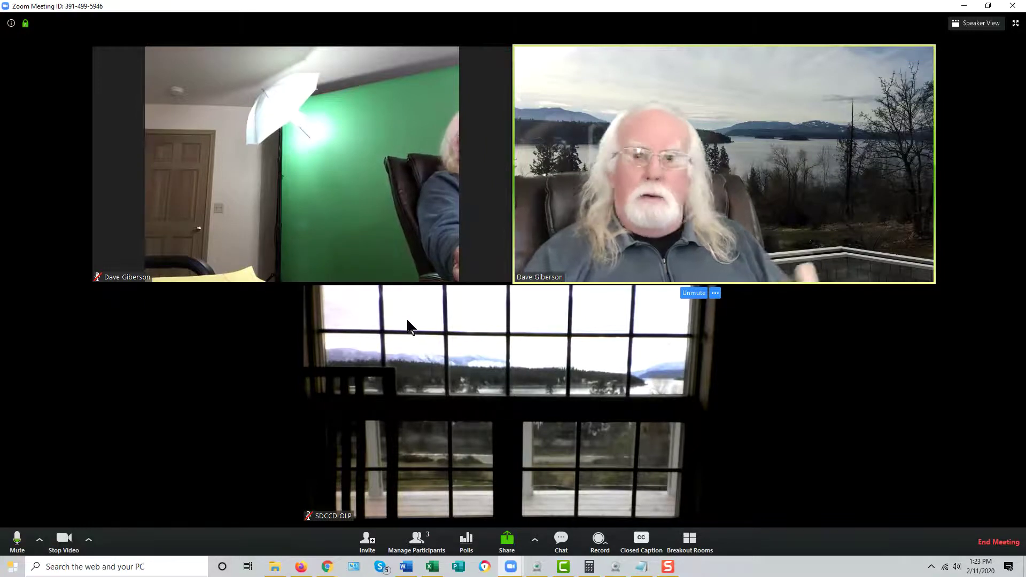
click(974, 24)
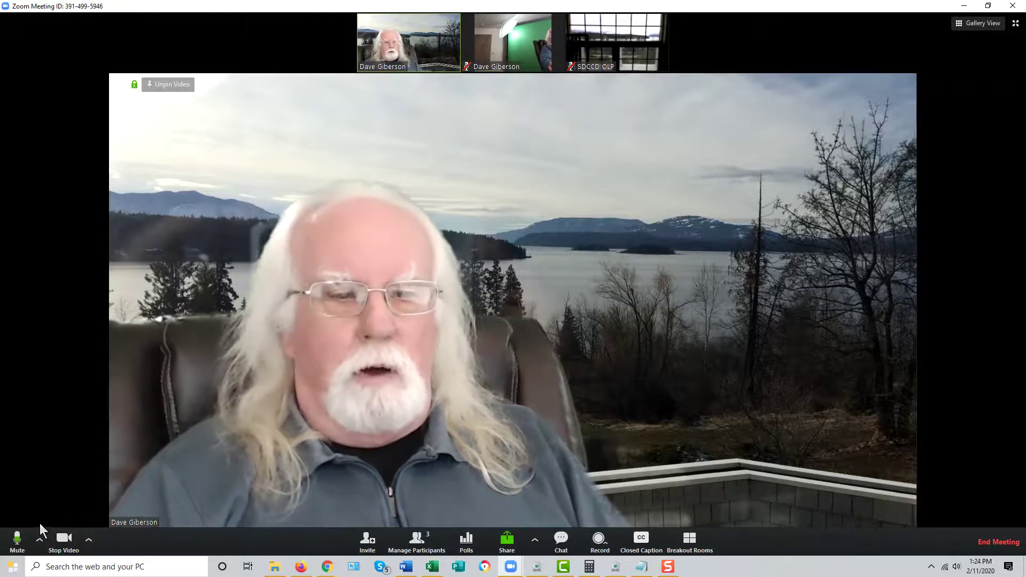
Mute the microphone in the meeting and unmute it again.
click(18, 540)
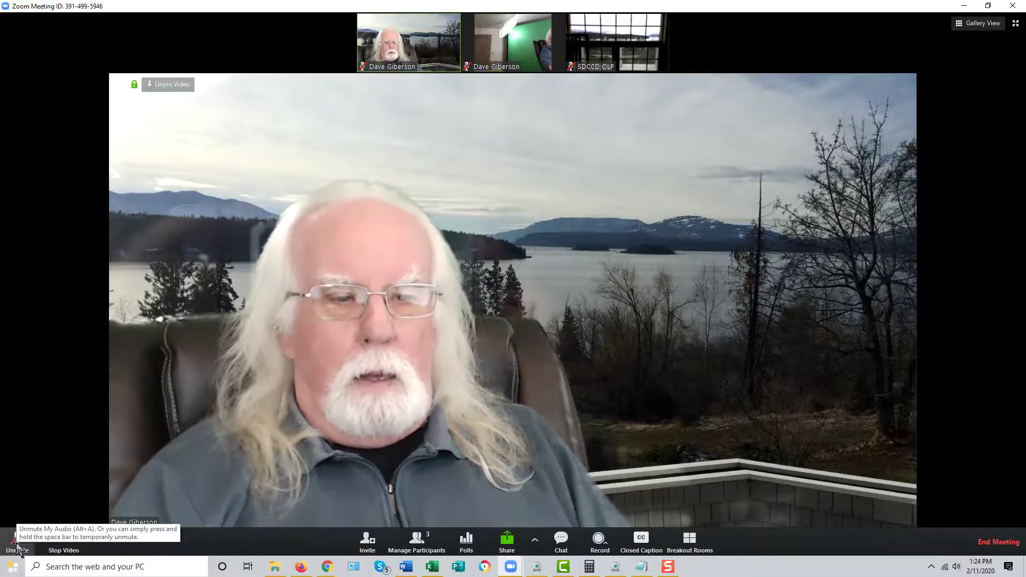
click(16, 543)
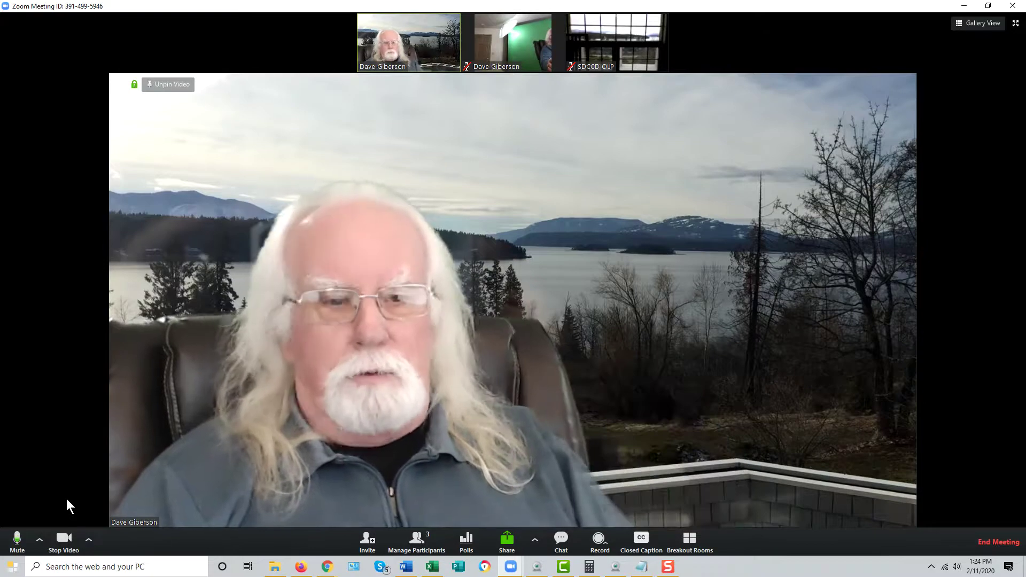
Run the speaker and microphone test, answering Yes to hearing the ringtone and the replay, and finish it.
click(40, 543)
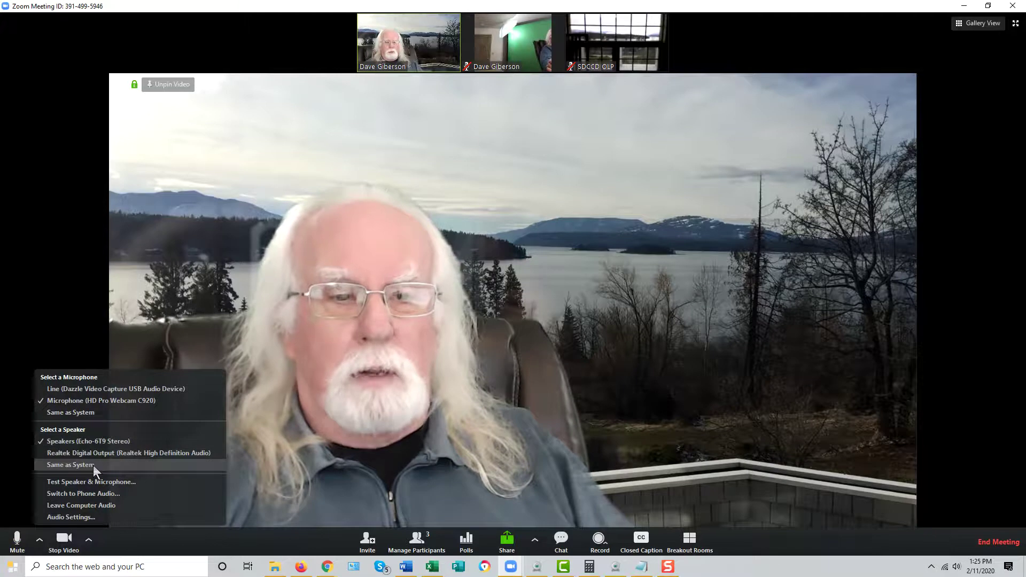
click(115, 482)
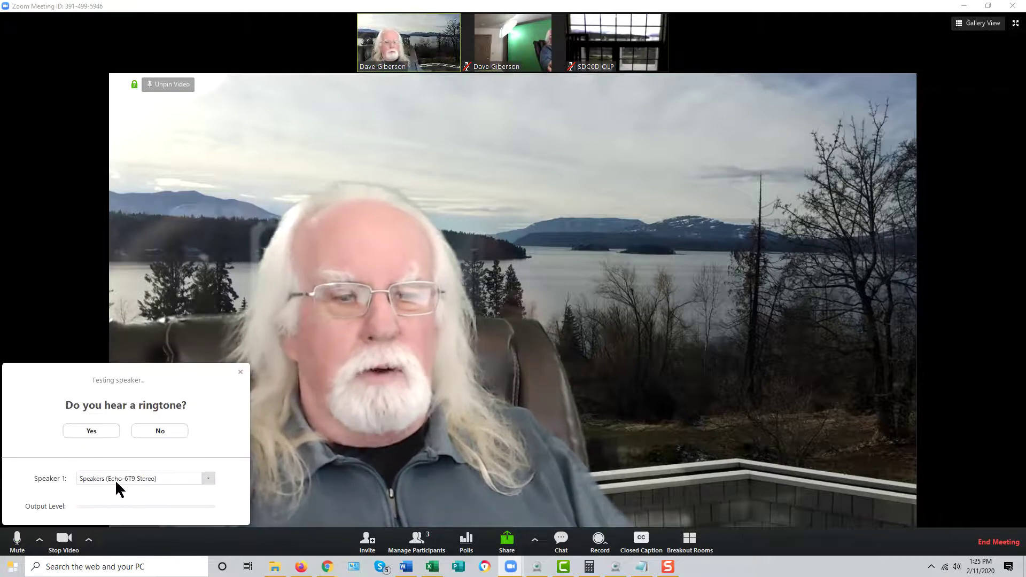
click(101, 431)
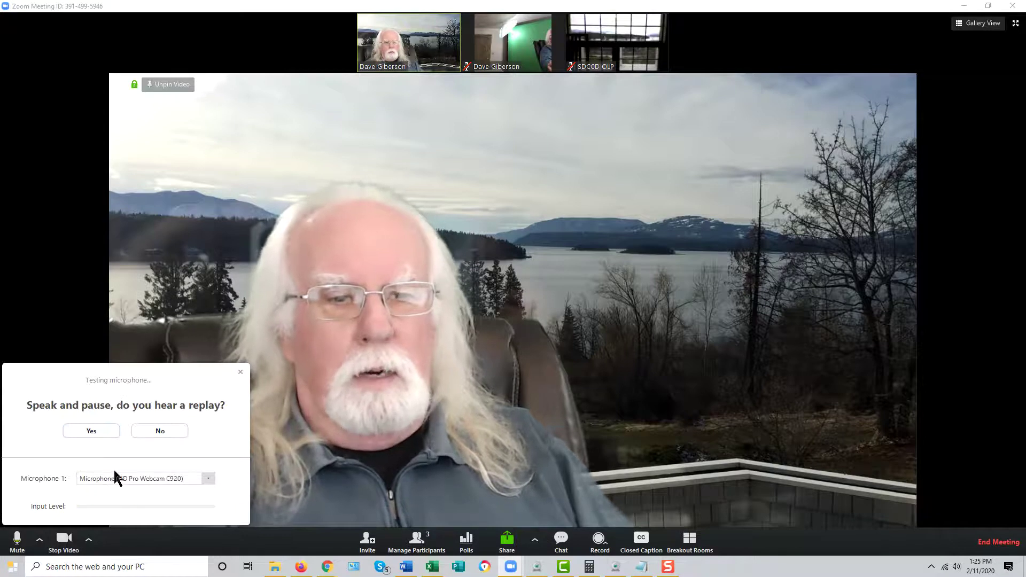
click(91, 431)
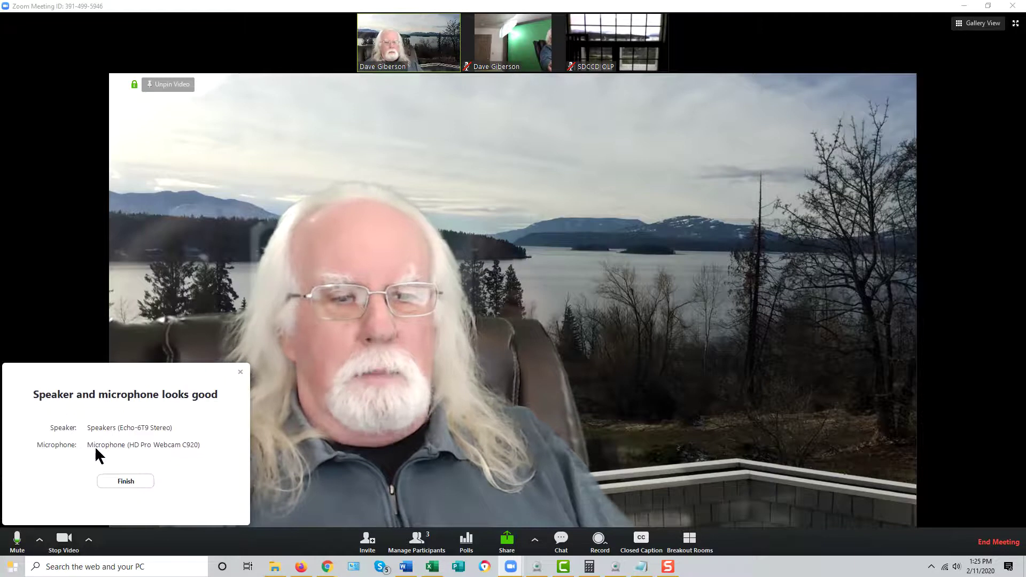
click(138, 482)
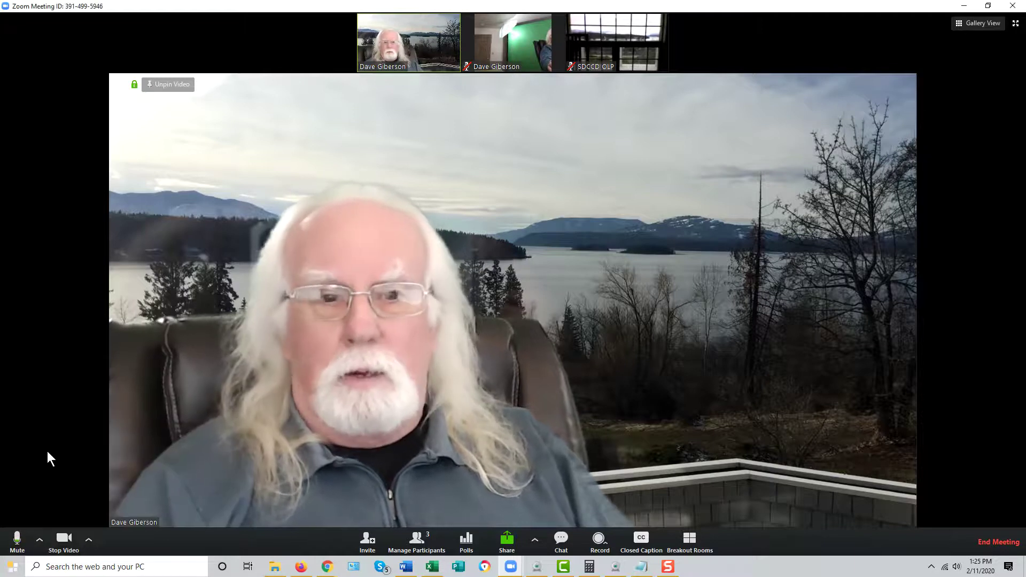
Examine the meeting's audio settings for the speaker and microphone, and close the settings.
click(40, 537)
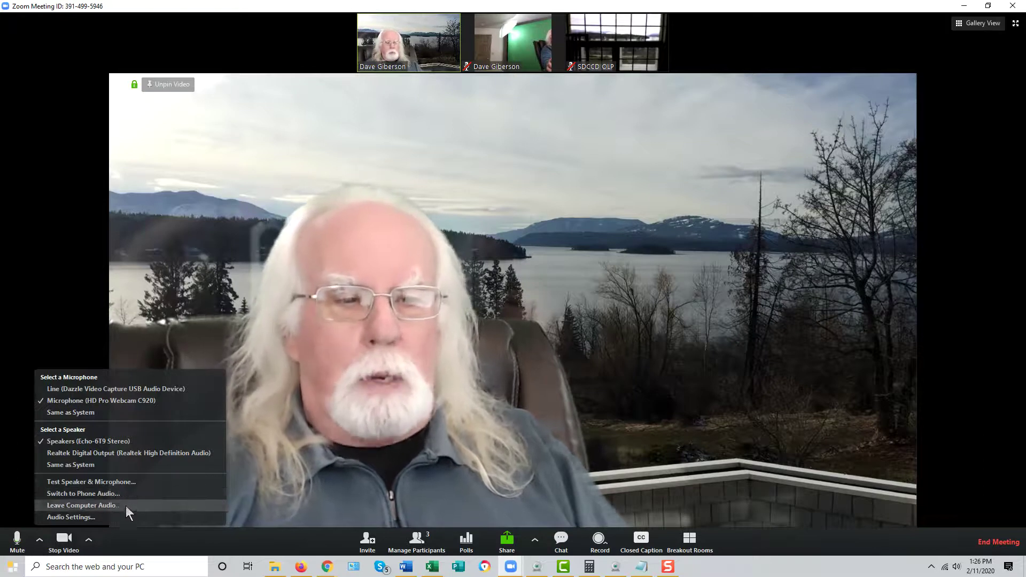
click(83, 518)
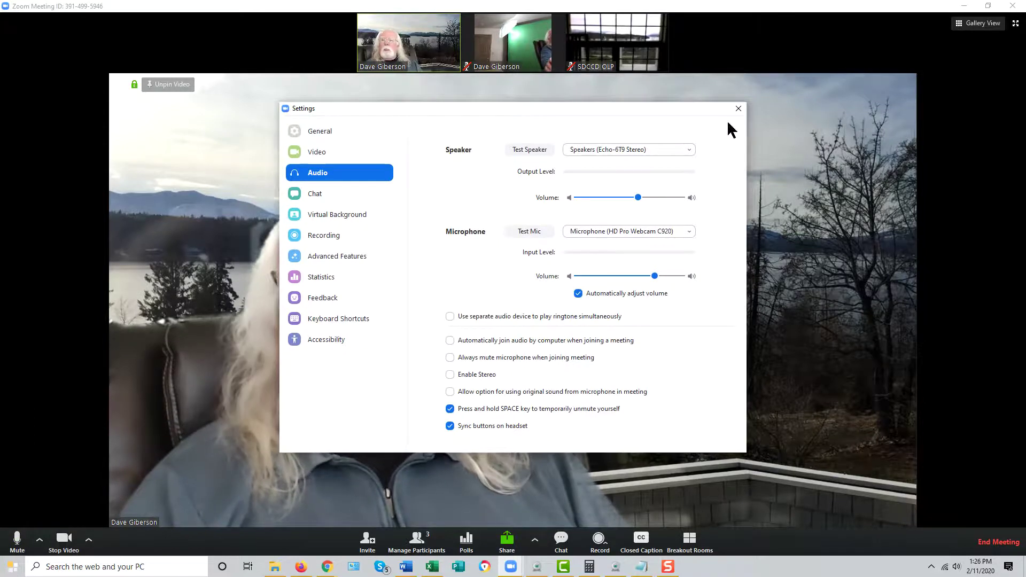
click(738, 109)
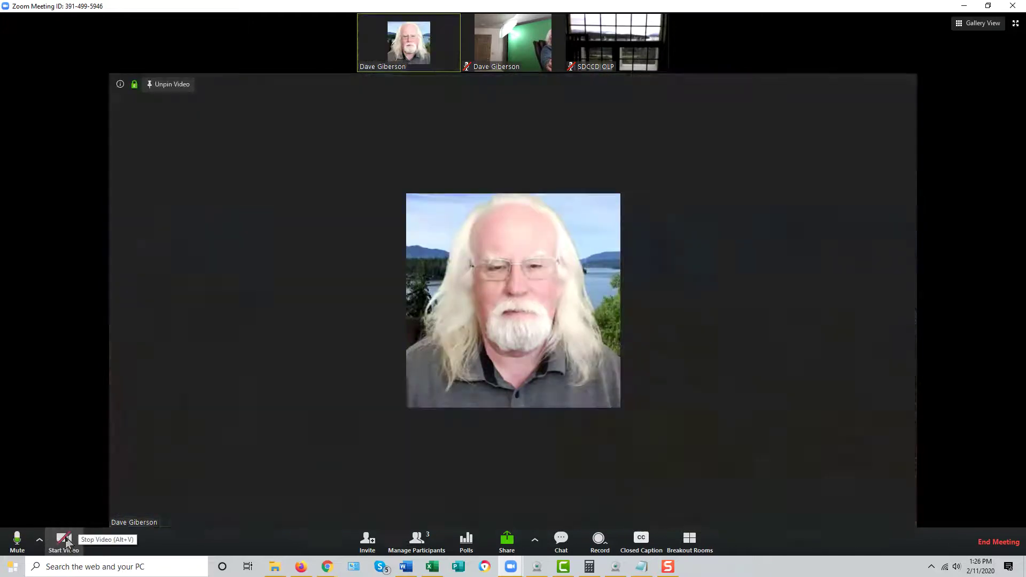
Stop the camera video to show the profile picture, and start the video again.
click(64, 542)
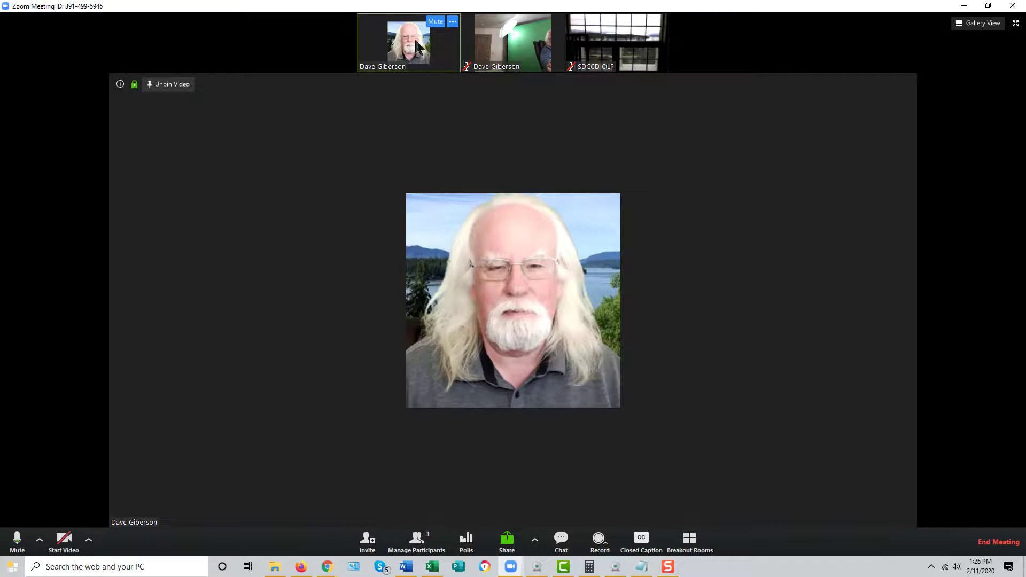
click(64, 540)
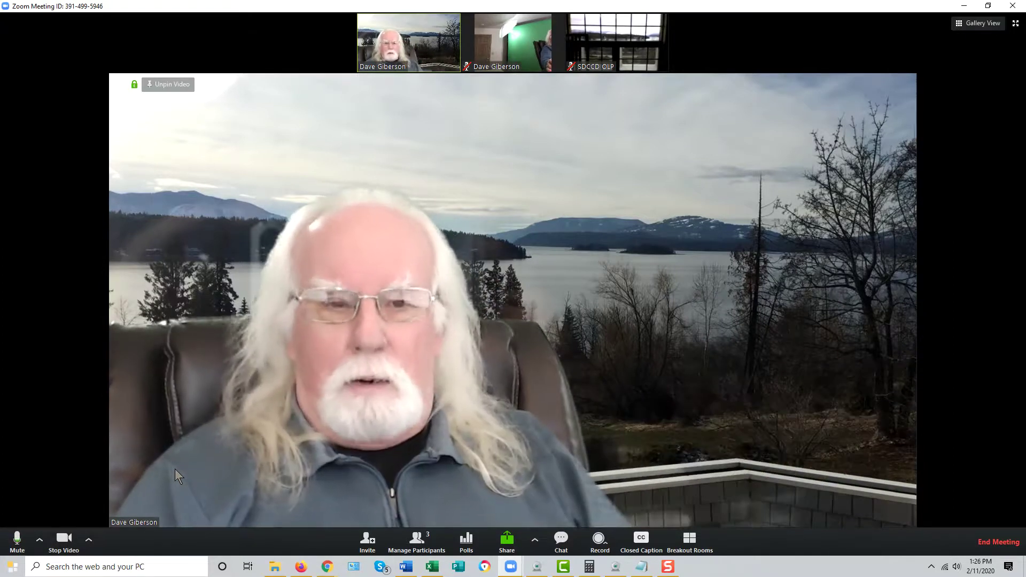
Enable the mirror effect for the camera in the video settings and disable it again.
click(88, 541)
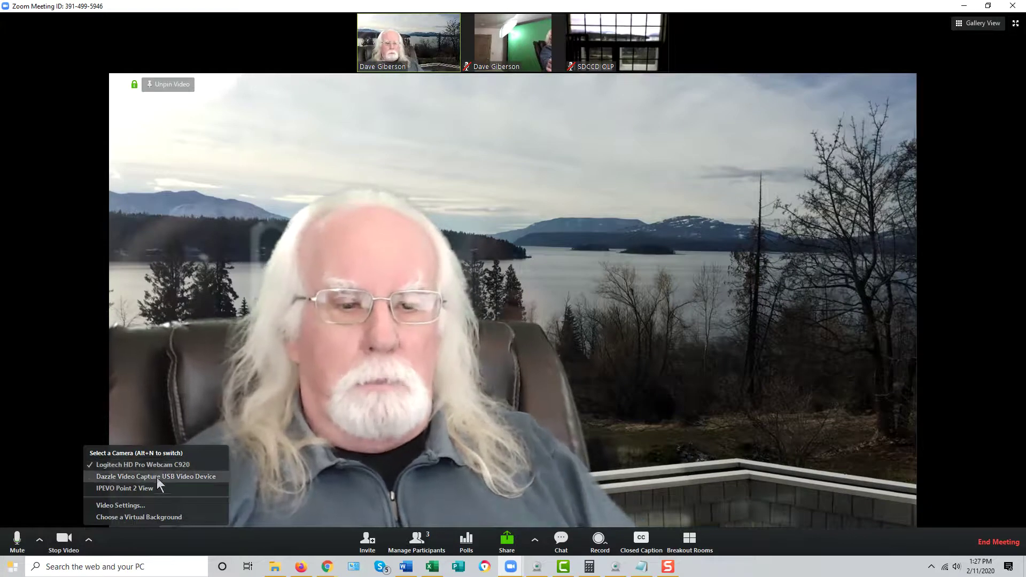
click(123, 504)
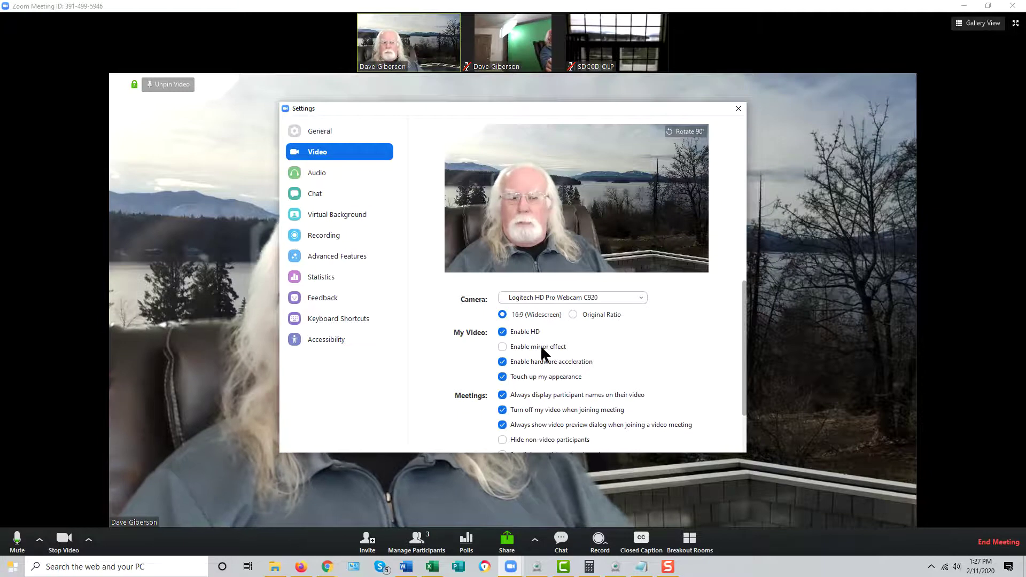
click(503, 346)
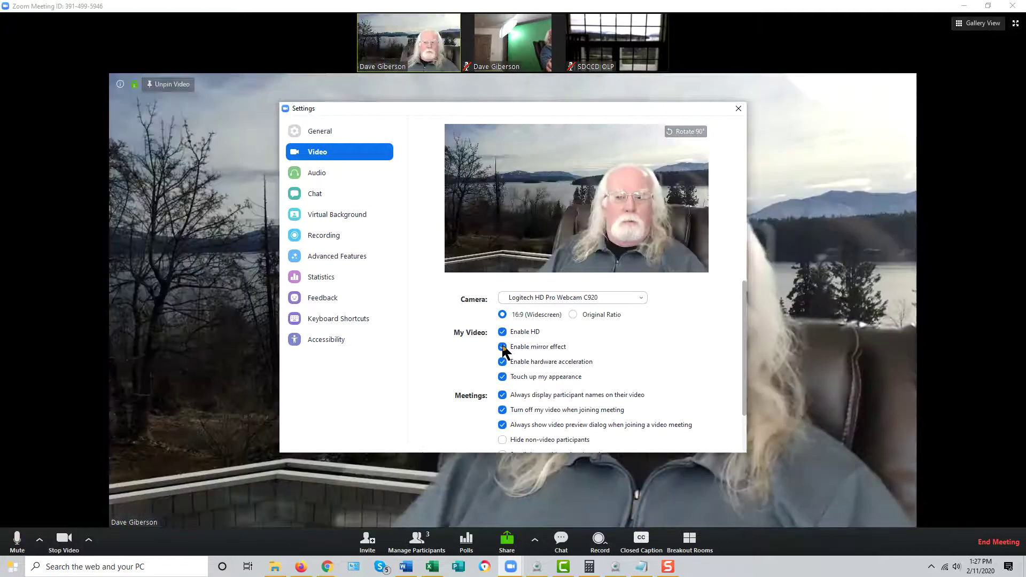
click(503, 347)
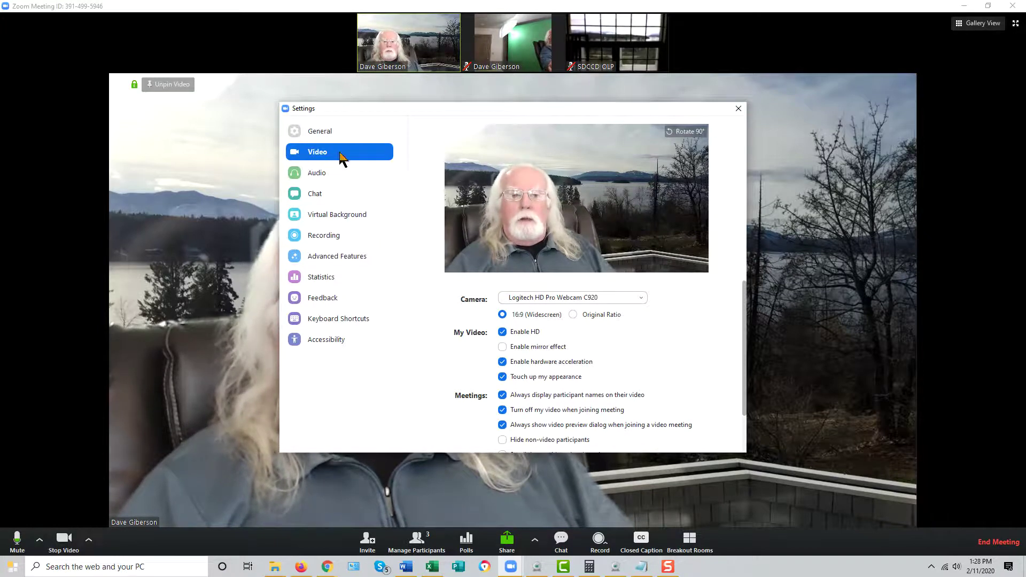
Set the virtual background to None and try the Earth-from-space image instead.
click(345, 216)
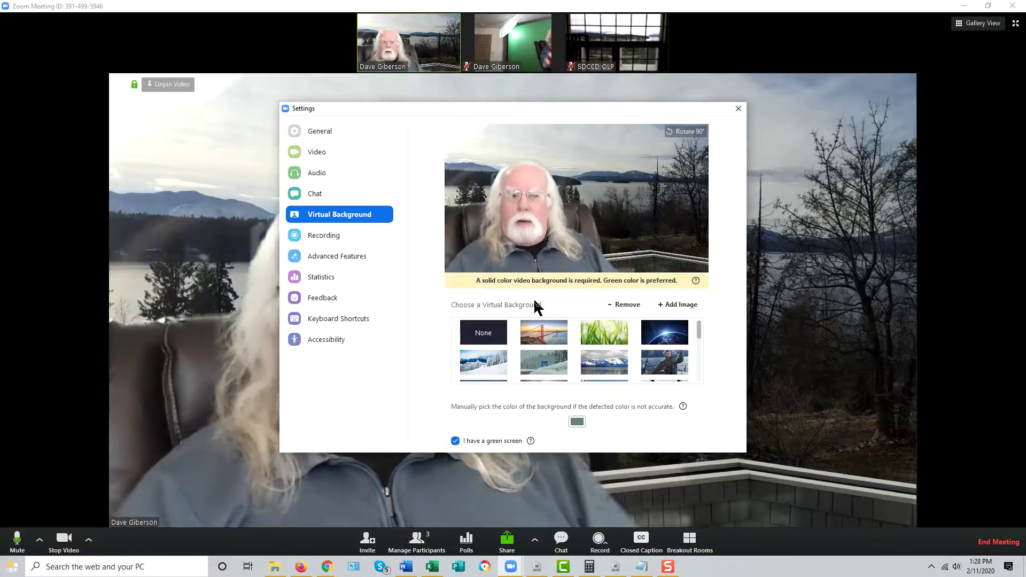
click(492, 332)
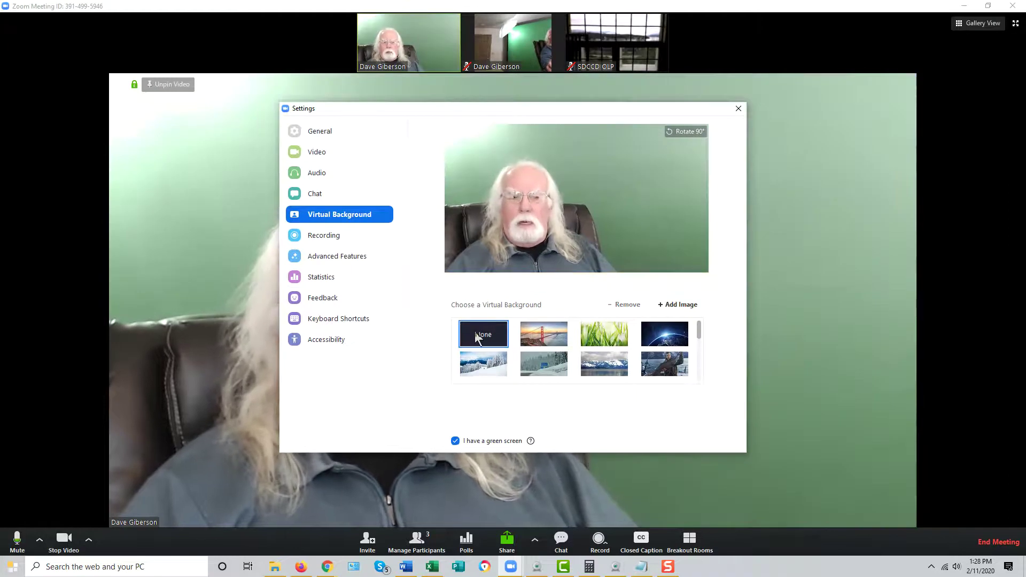
click(672, 339)
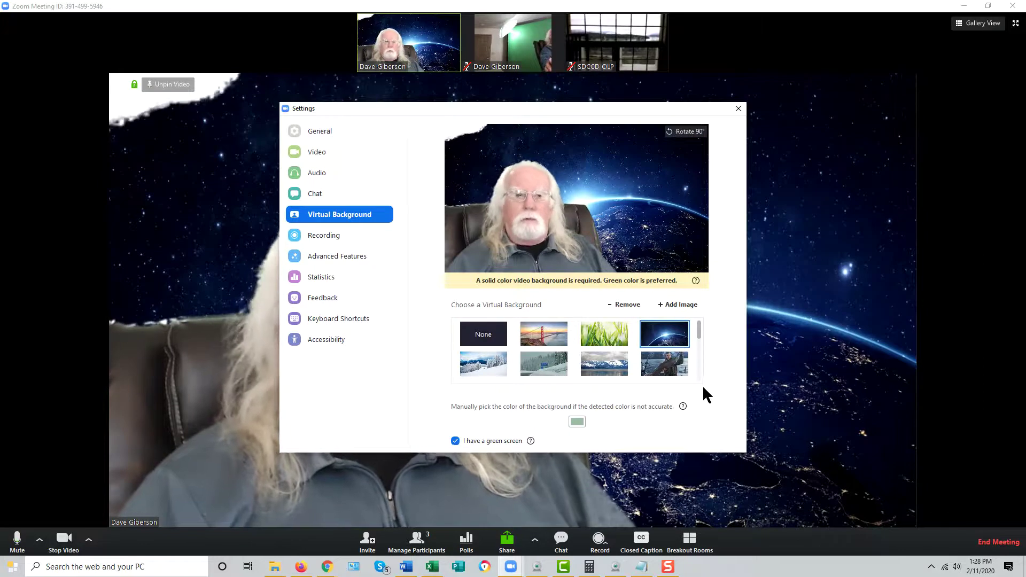
Apply the lake view with bare trees and a deck railing as the virtual background, and close the settings.
drag(698, 333, 696, 368)
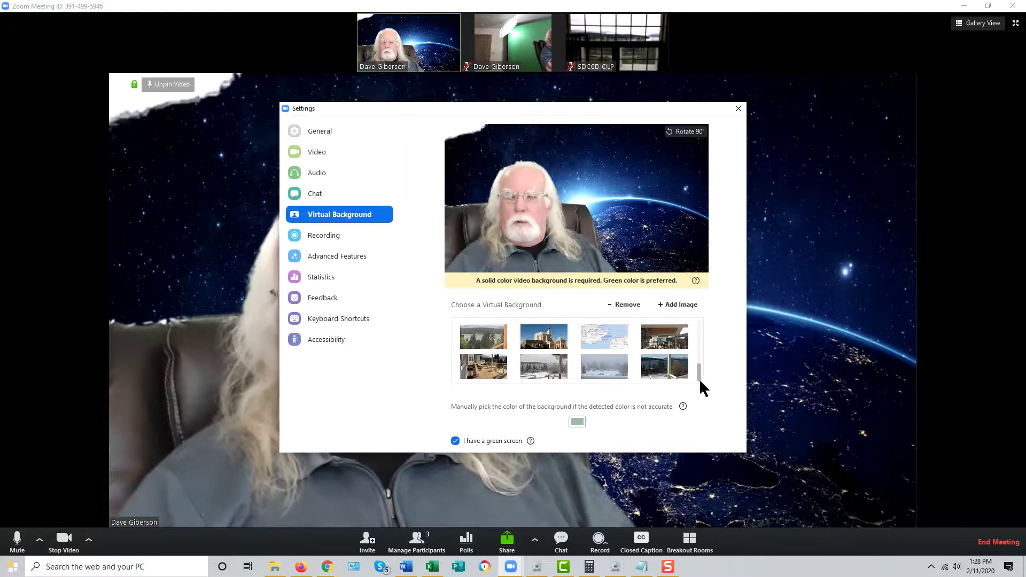
drag(697, 374, 693, 360)
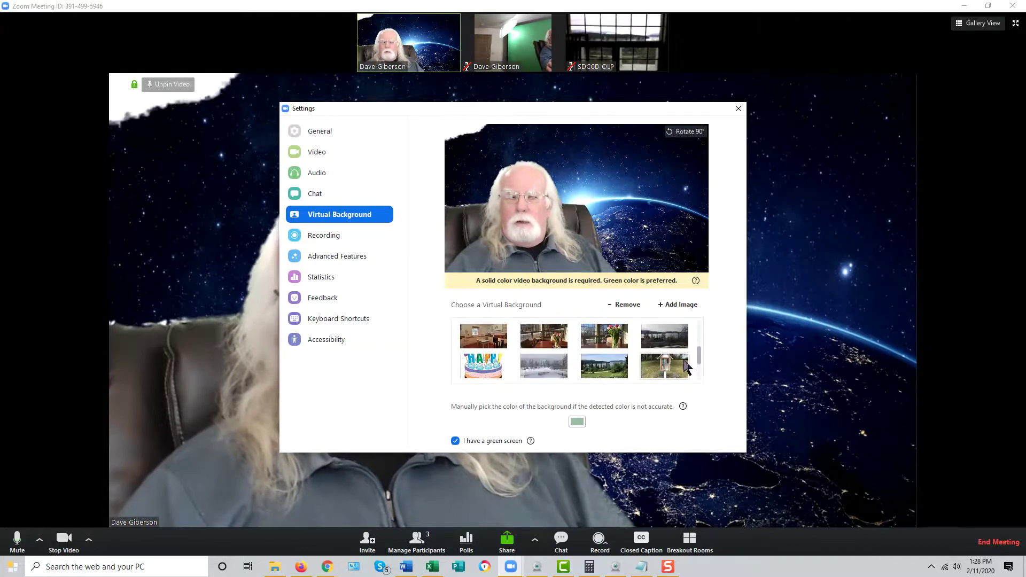
click(661, 336)
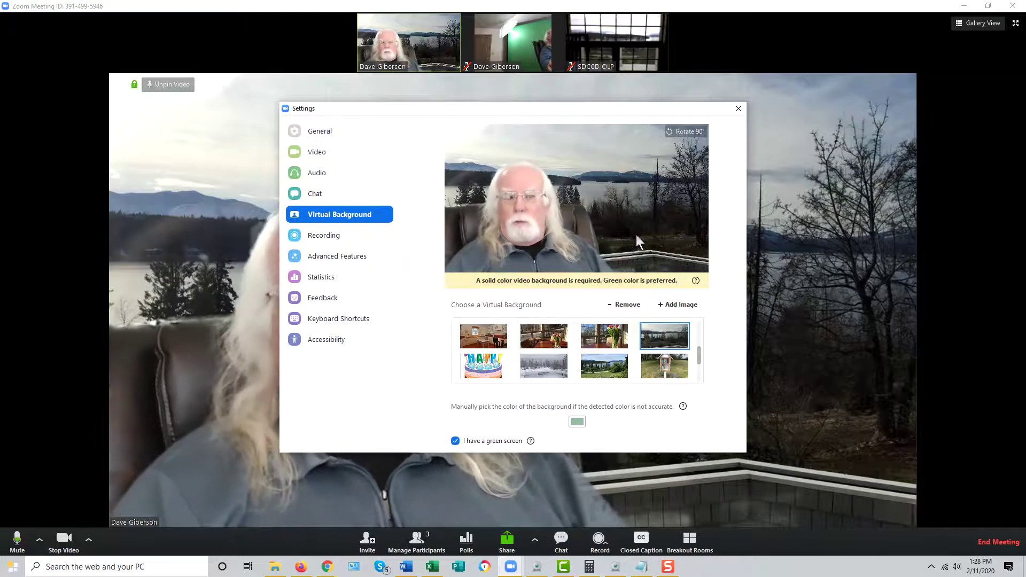
click(739, 109)
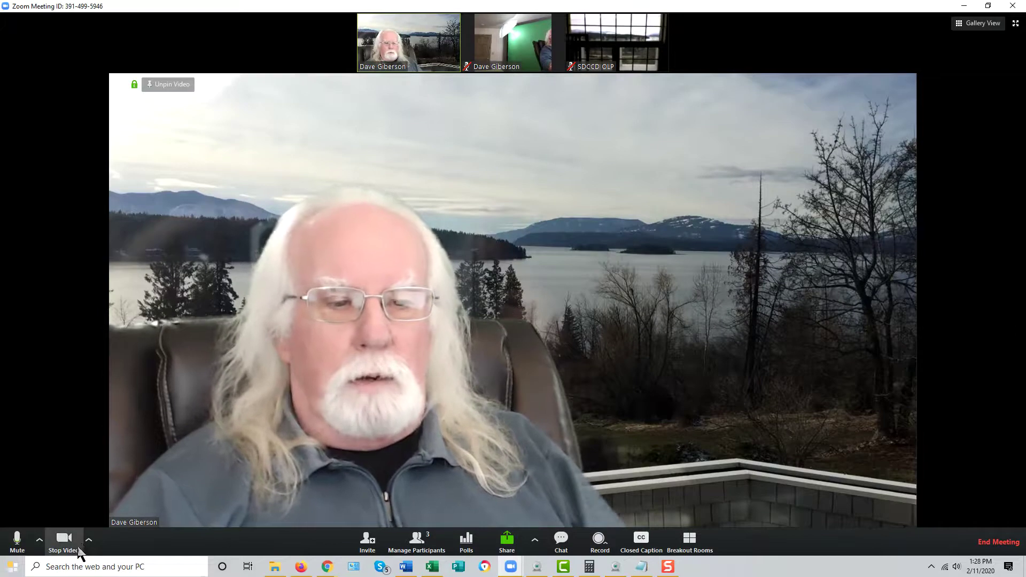
Examine the virtual background choices reached directly from the camera options, and close the settings.
click(88, 539)
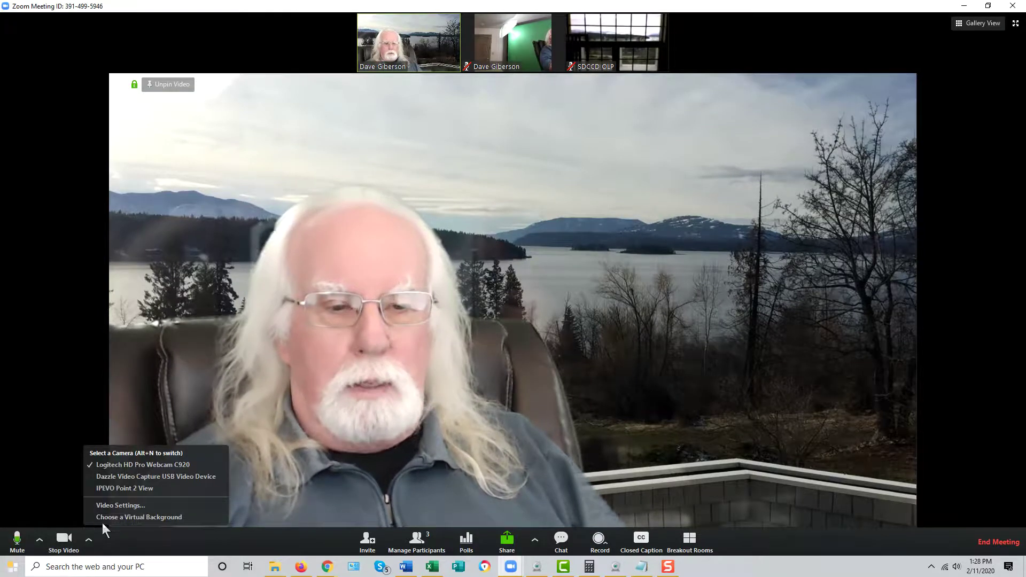
click(130, 517)
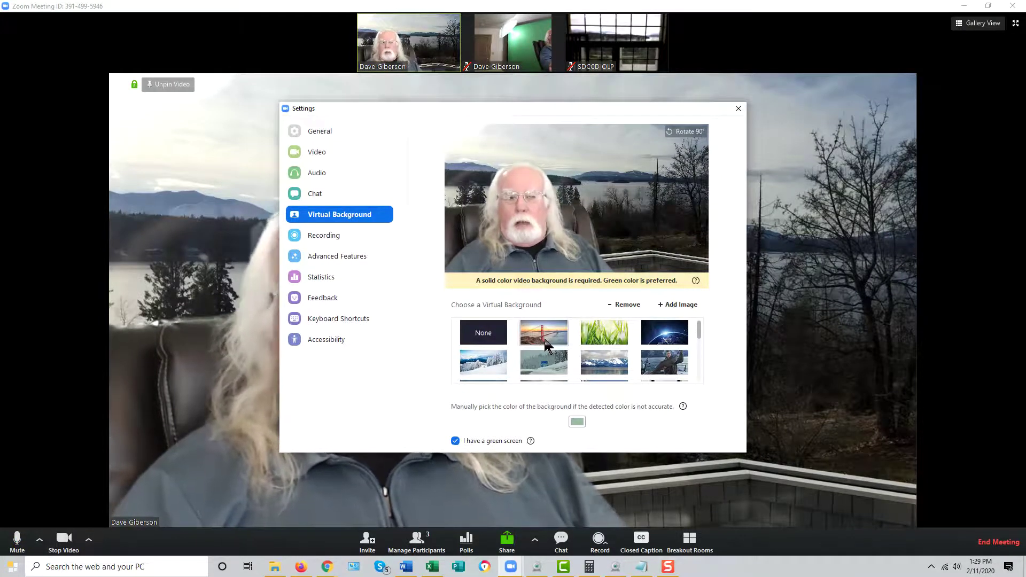
click(737, 108)
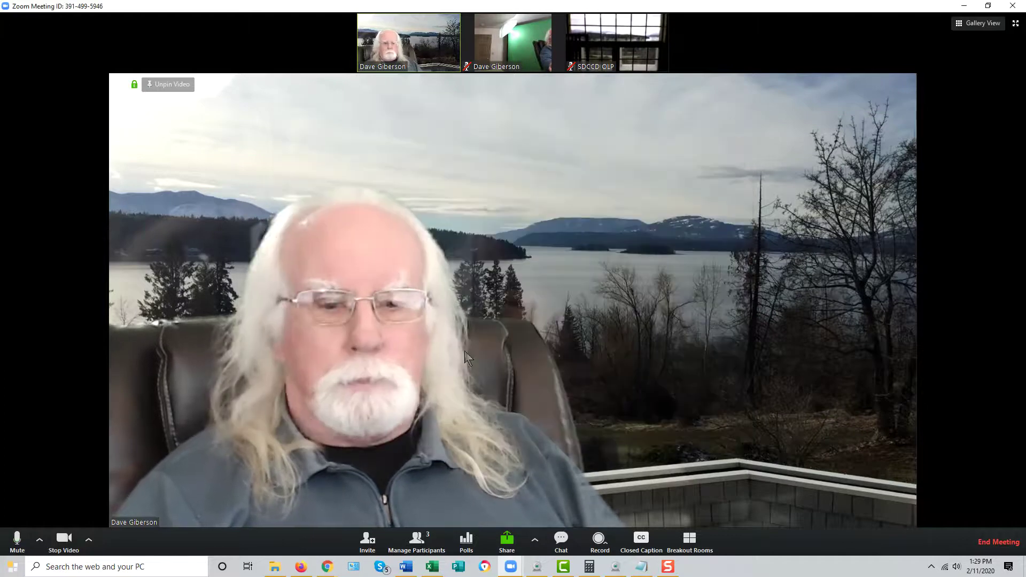
Invite people to the meeting by email, creating the invitation message in Yahoo Mail.
click(368, 549)
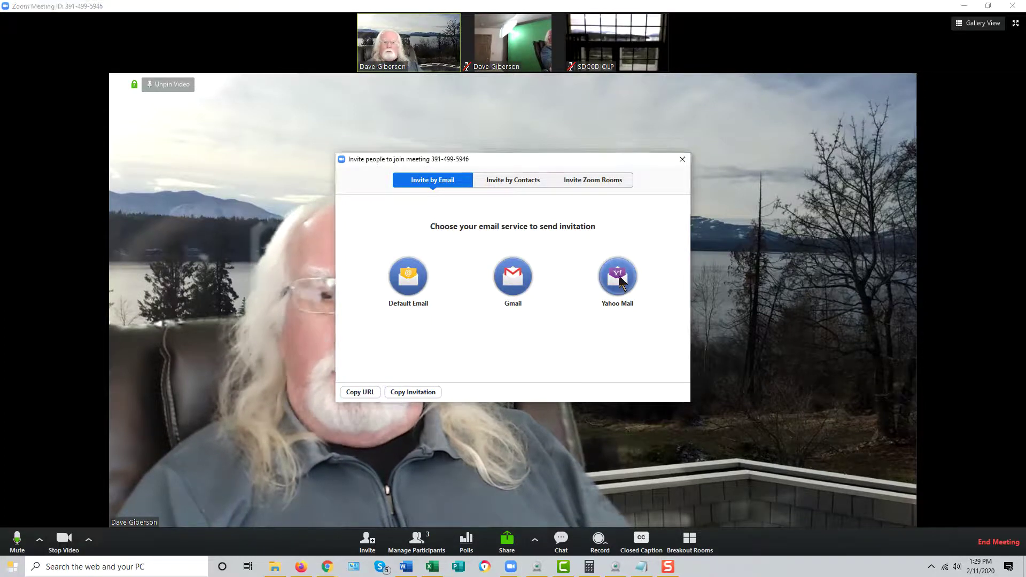
click(617, 281)
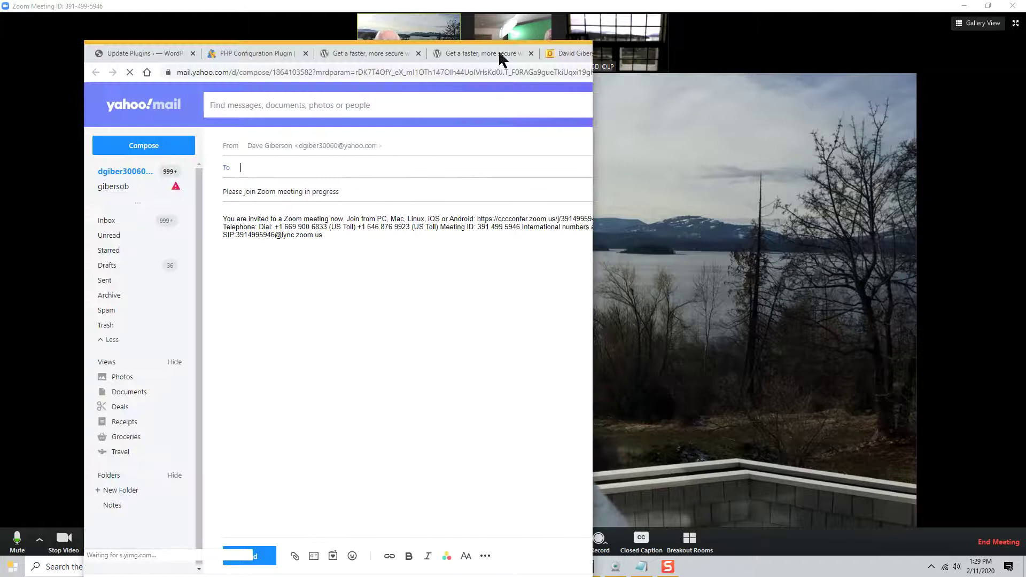
Minimize the Yahoo Mail window, then copy the meeting's invitation URL and close the invitation dialog.
drag(500, 53, 627, 38)
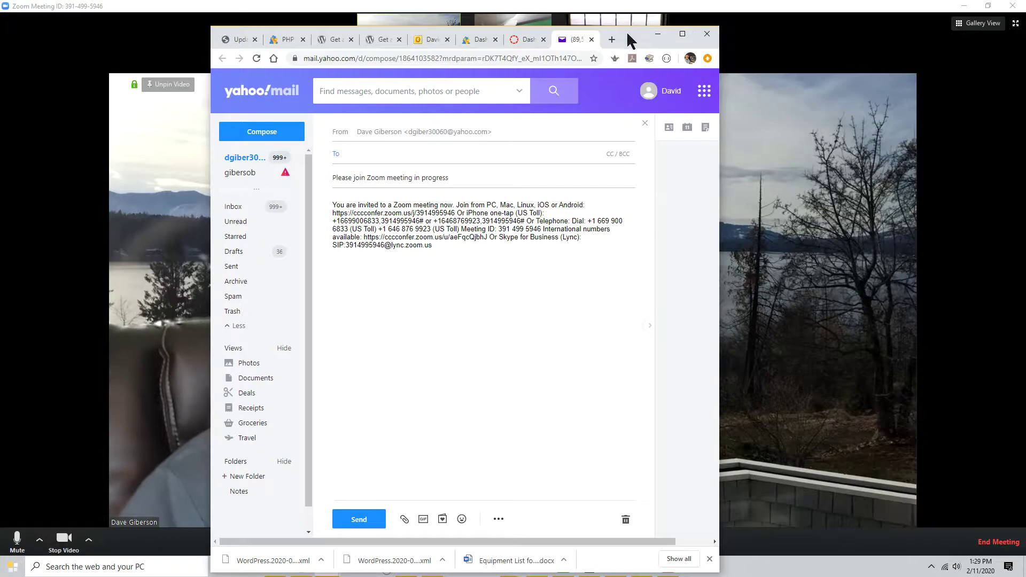
click(658, 34)
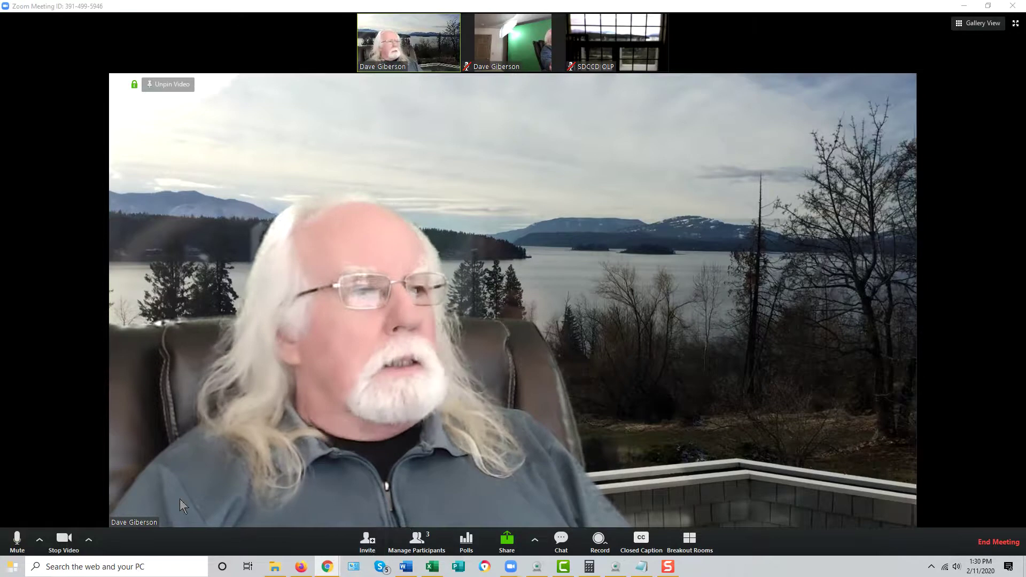
click(371, 543)
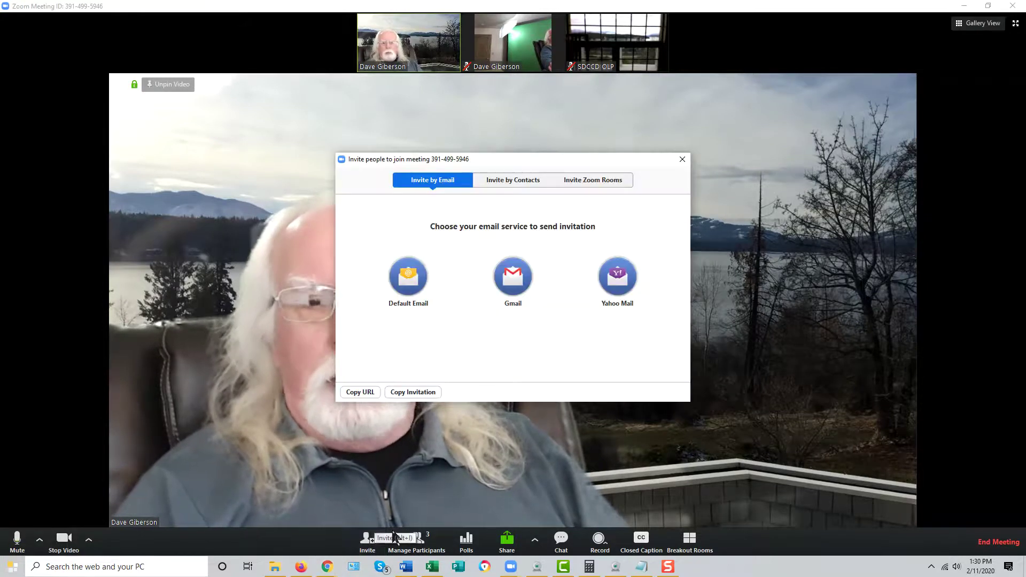
click(359, 392)
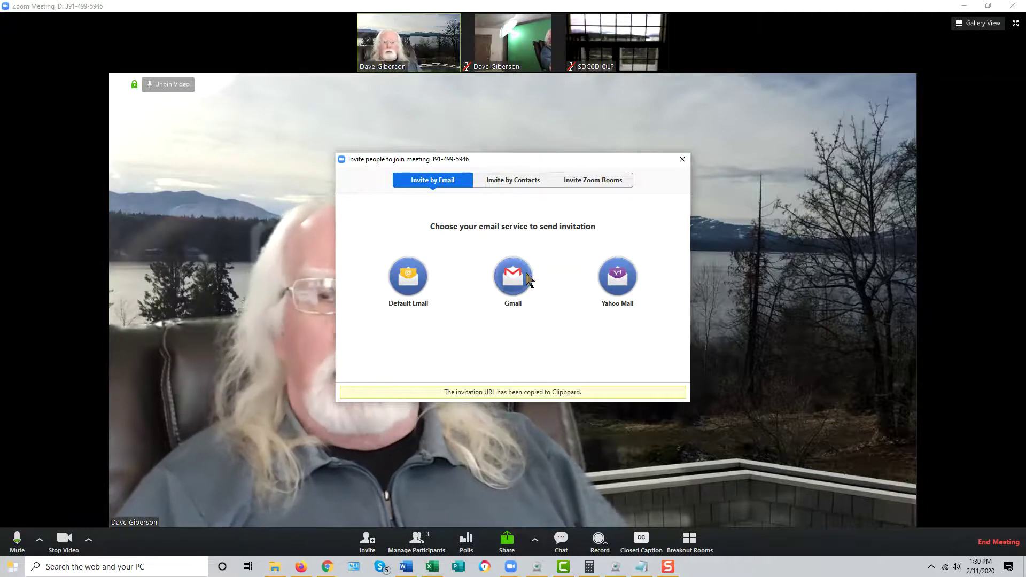
click(682, 159)
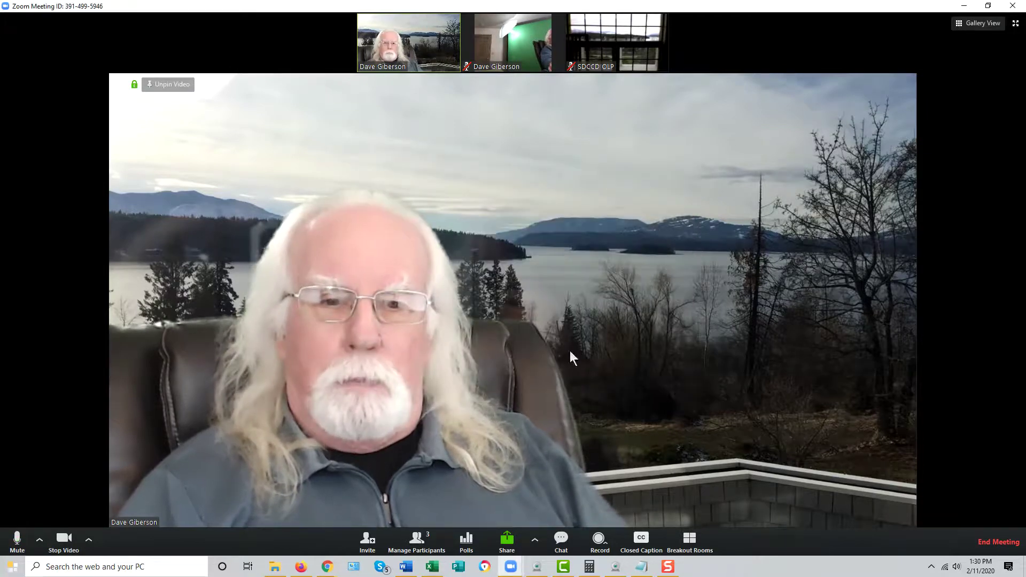
Open the participant list and examine the host's options for the SDCCD OLP participant.
click(418, 543)
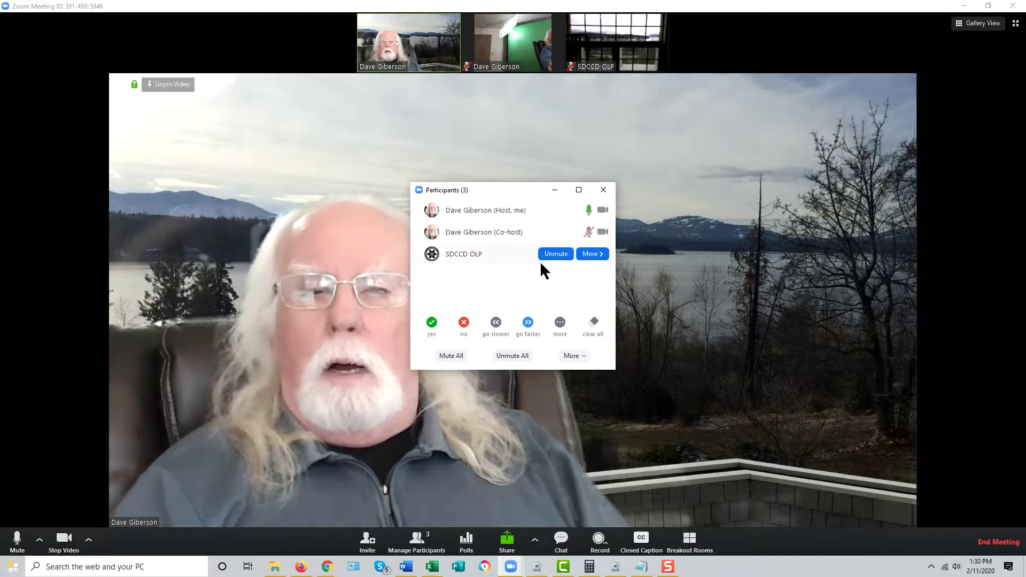
mouse_move(587, 258)
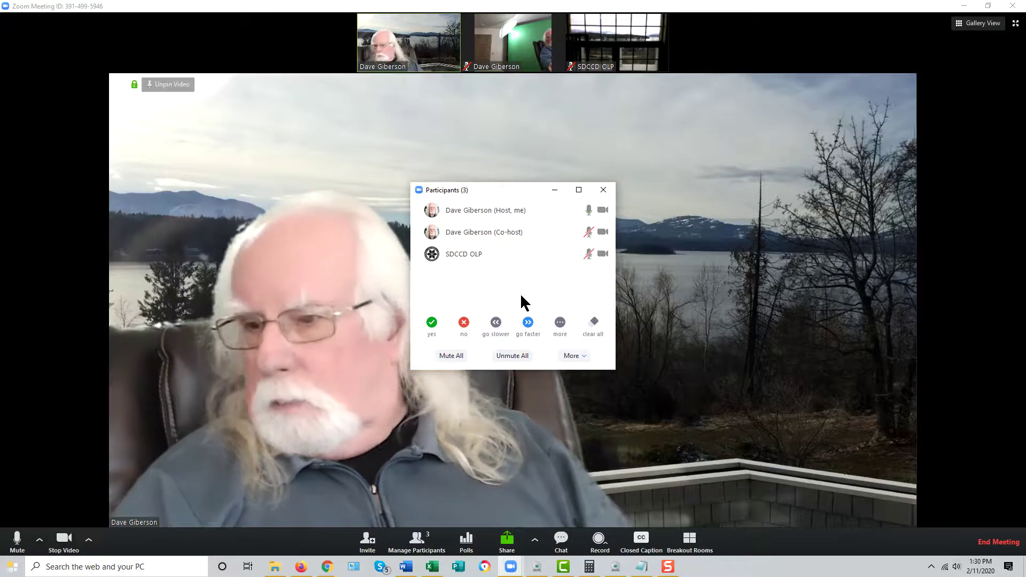
mouse_move(556, 238)
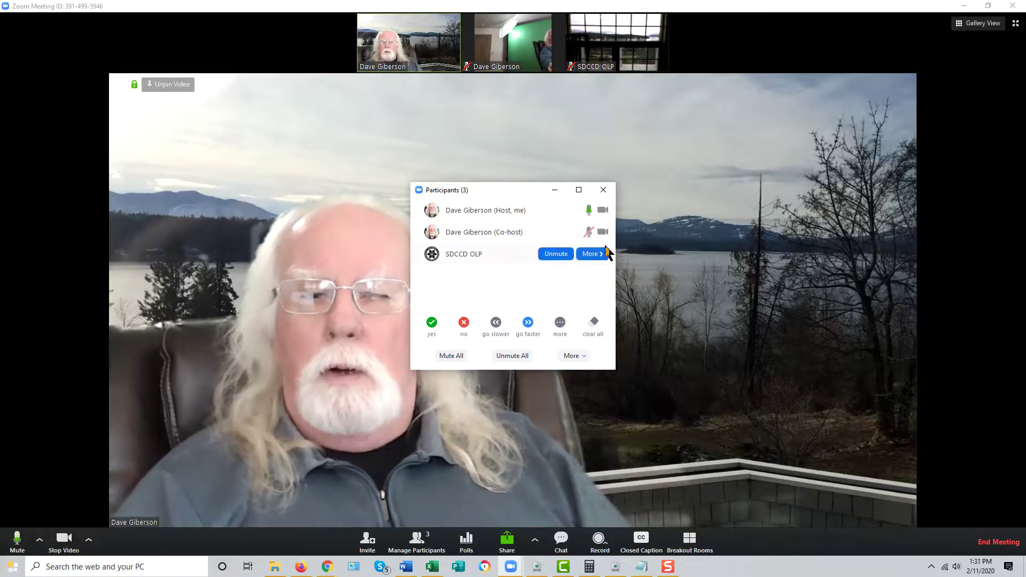
click(603, 255)
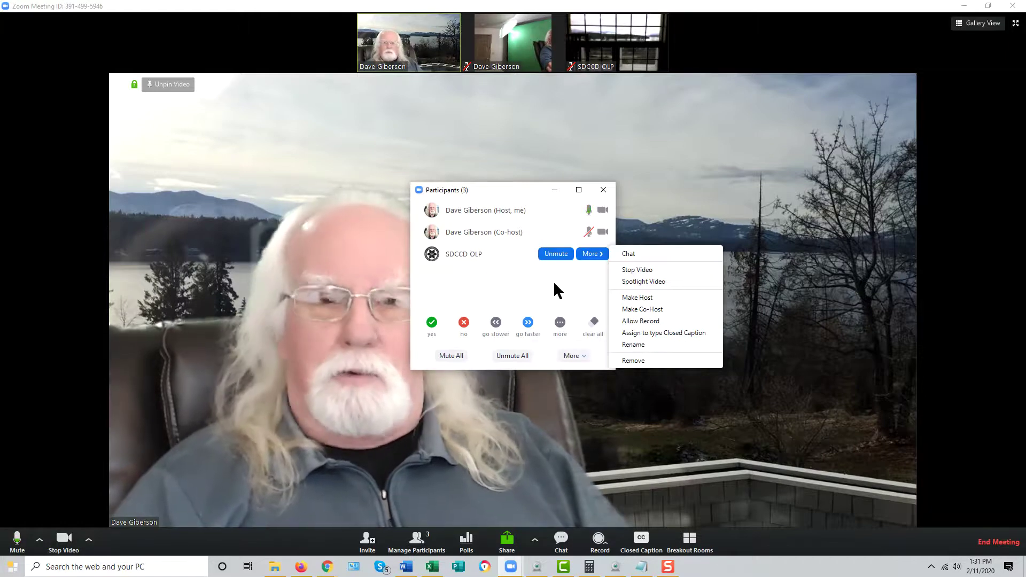
click(468, 272)
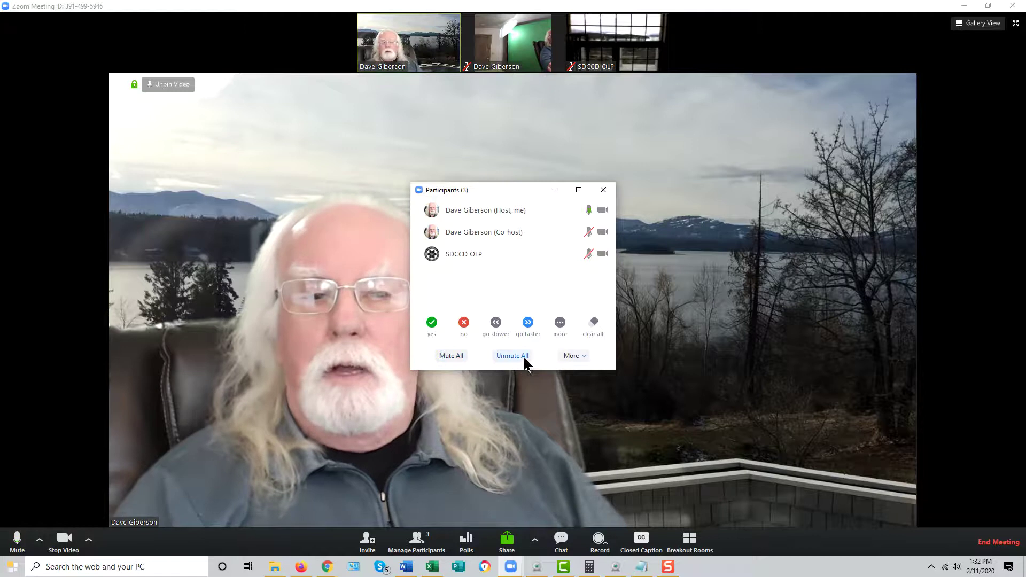
Examine the options that apply to all participants and the additional feedback choices, and close the participant list.
click(584, 363)
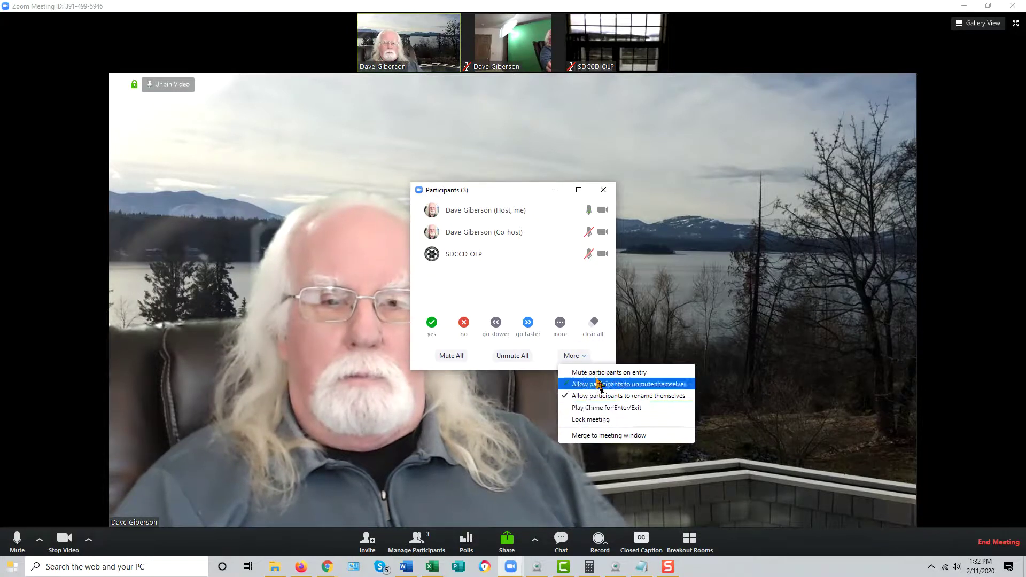
click(545, 286)
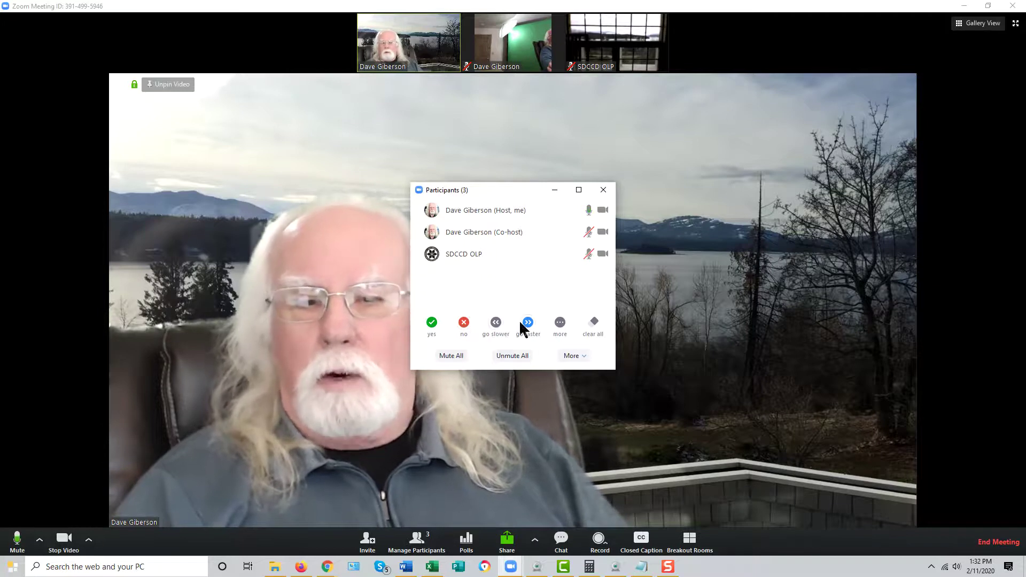
click(560, 323)
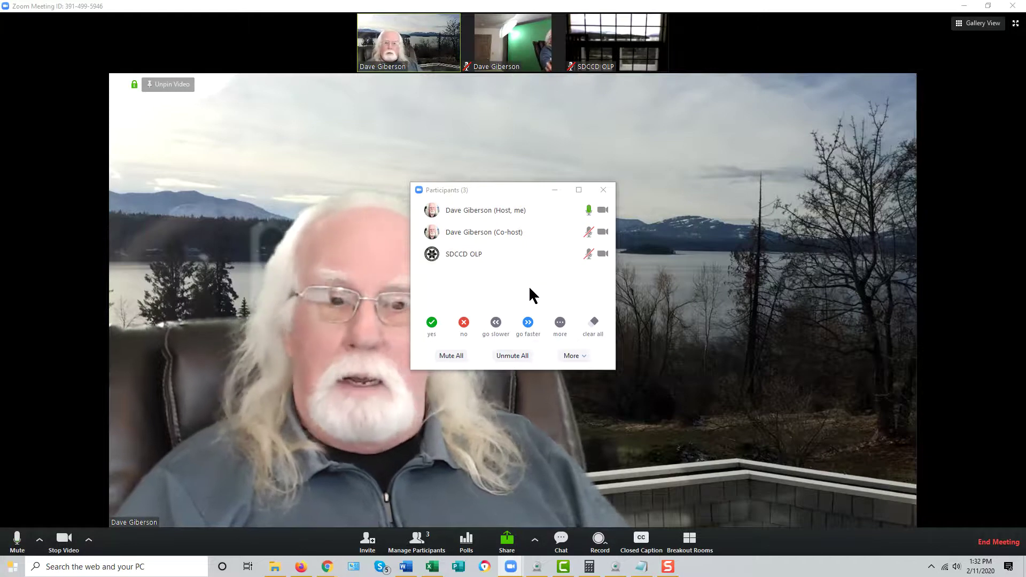
click(603, 190)
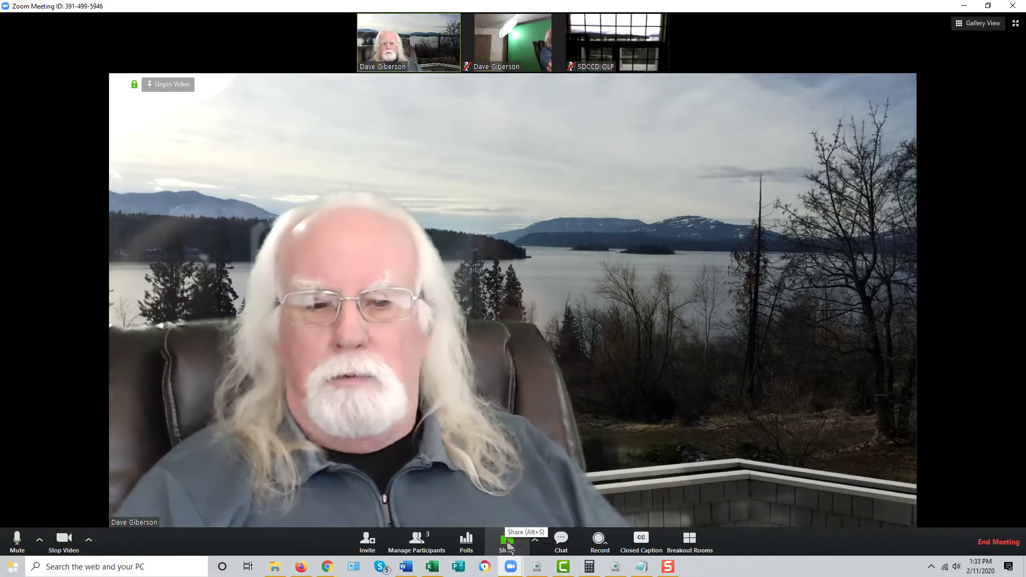
Share Screen 1 with computer sound and optimization for a full-screen video clip enabled.
click(508, 545)
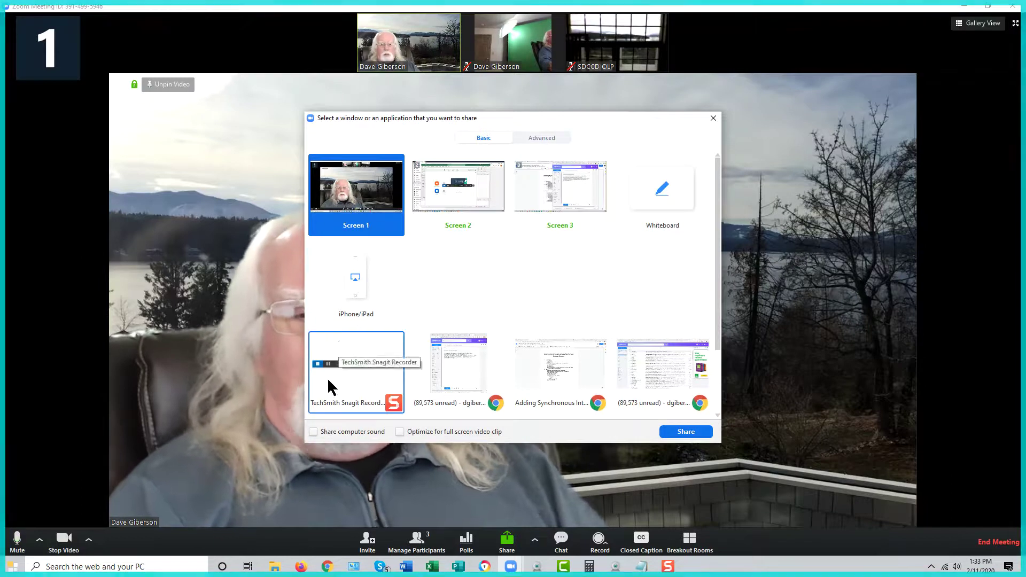
click(313, 432)
click(400, 432)
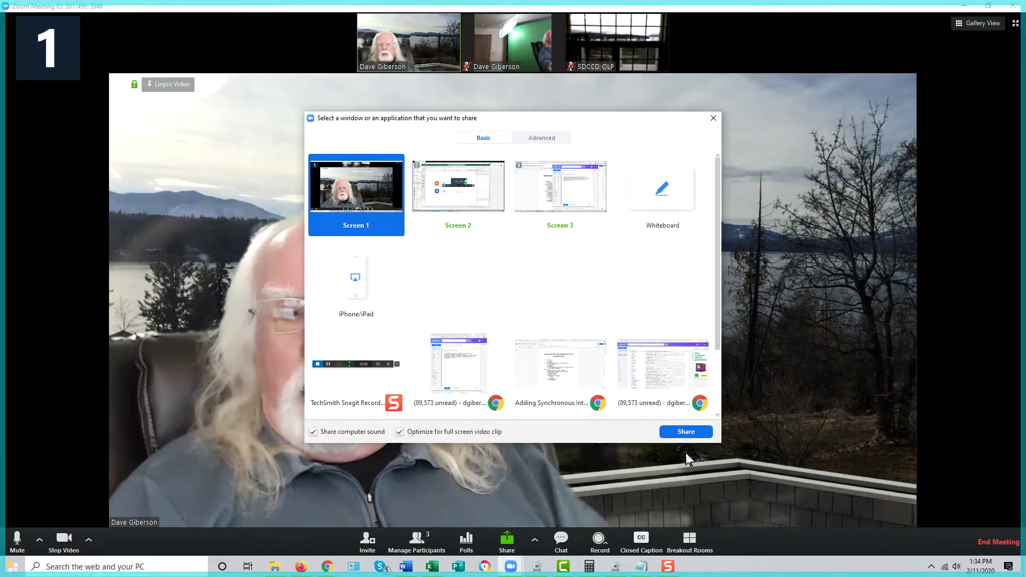
click(688, 433)
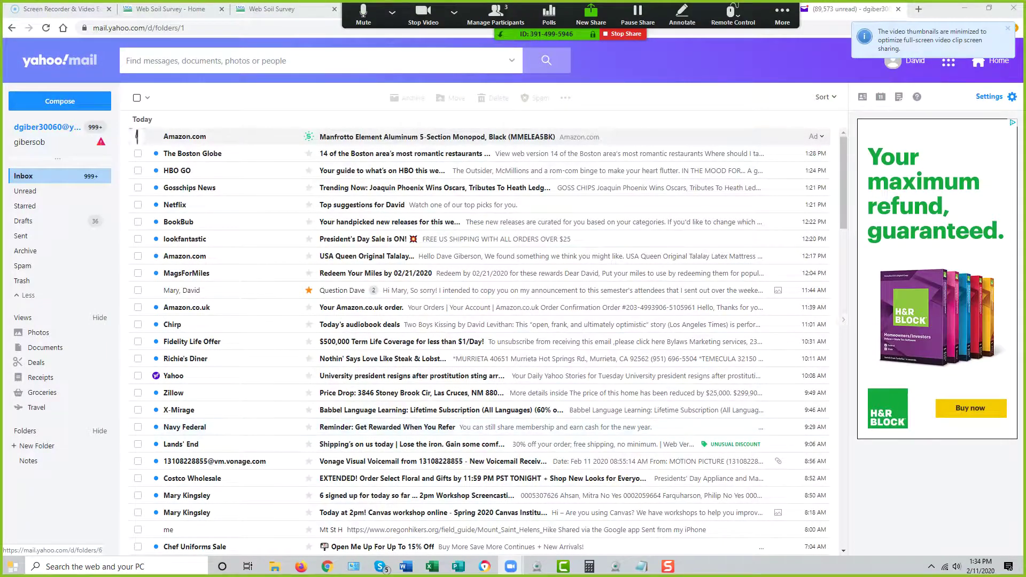
Maximize the draft invitation's browser window on the shared screen and show the Canvas Dashboard, moving the meeting controls off its tabs and back.
drag(2, 60, 728, 85)
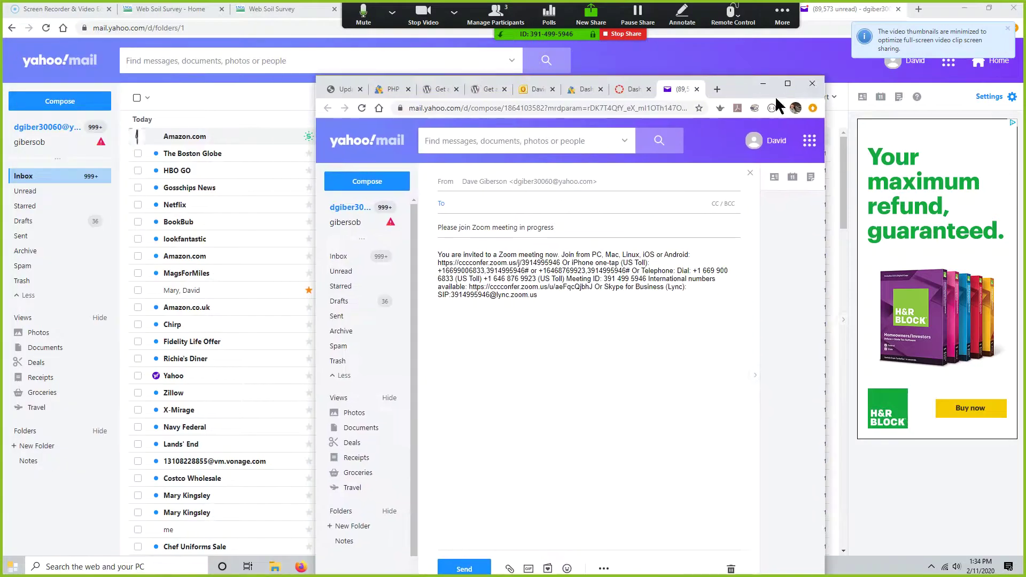
click(788, 84)
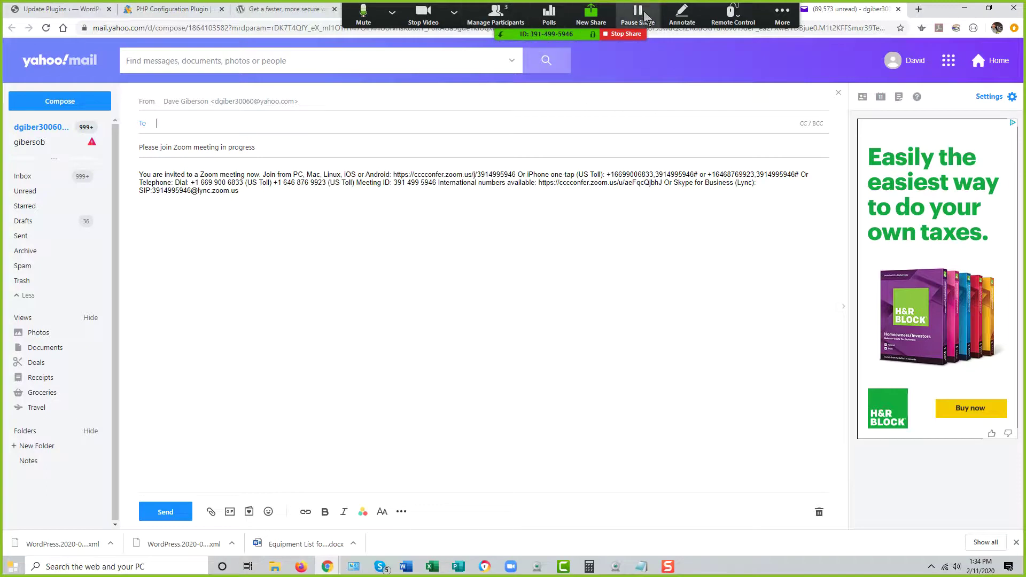
click(394, 13)
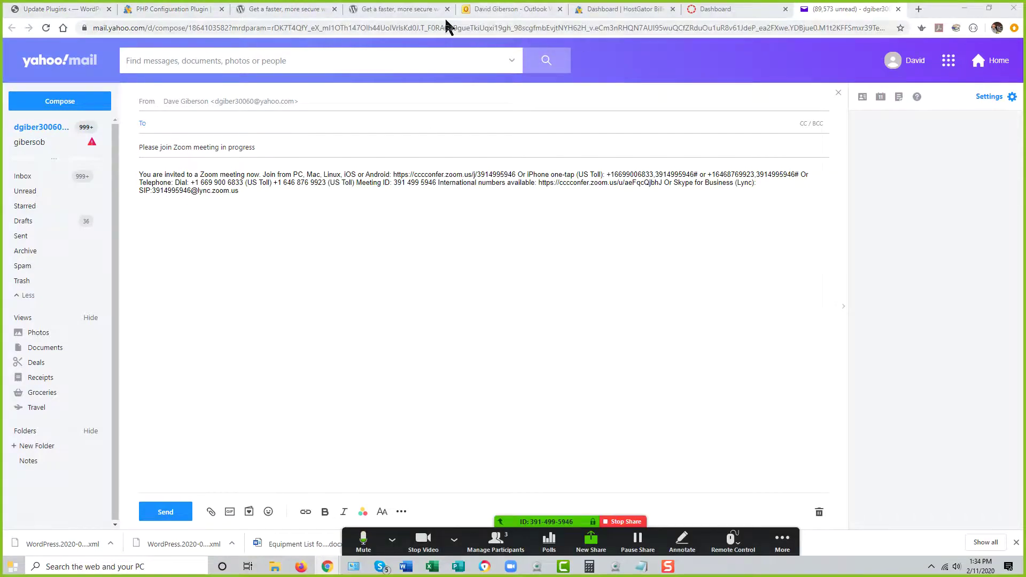
click(710, 9)
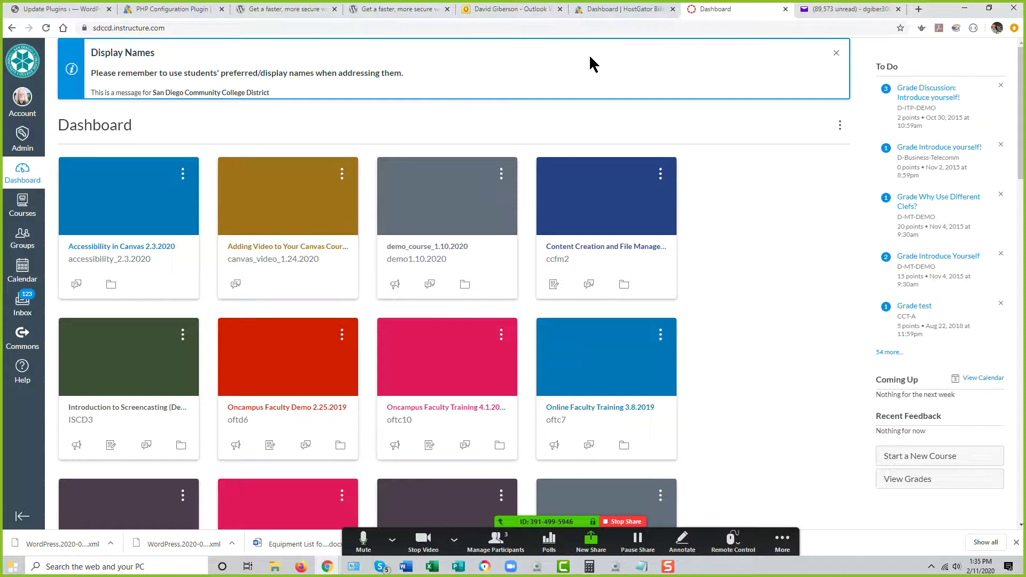
click(501, 524)
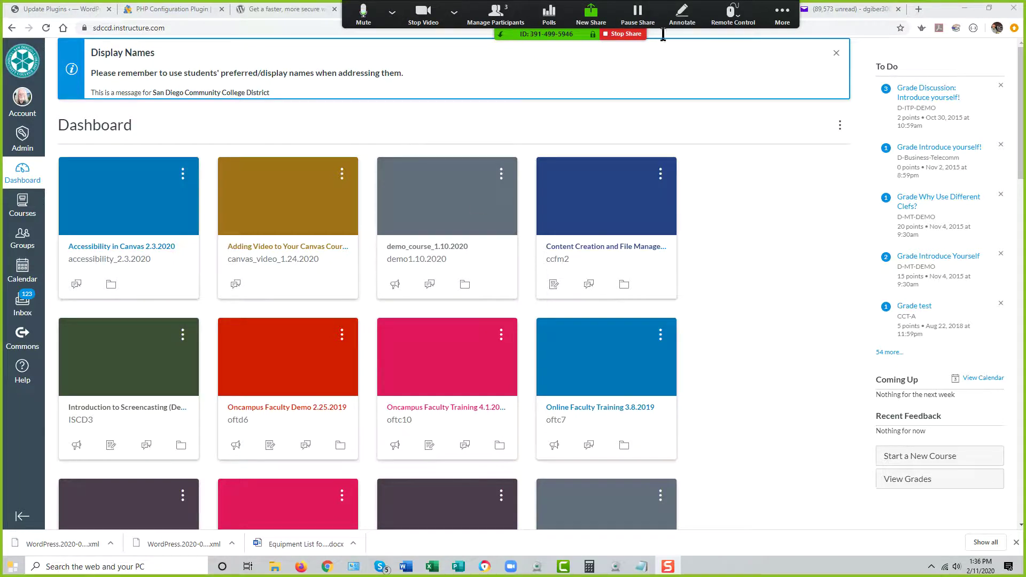
Annotate the dashboard with a freehand loop around the middle course cards and an arrow beside the Content Creation card, then erase the arrow.
click(683, 20)
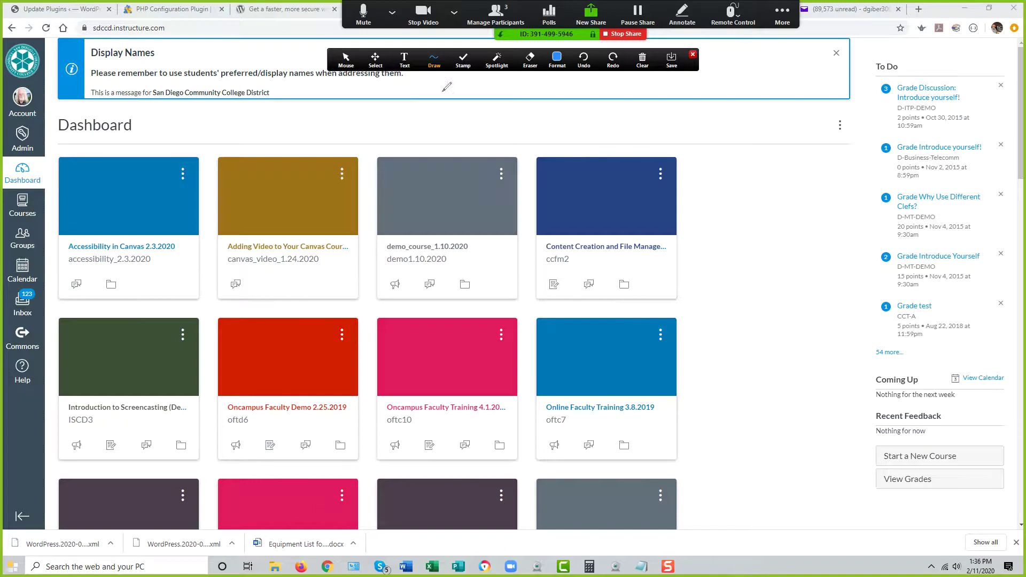
mouse_move(249, 134)
mouse_down()
mouse_move(200, 233)
mouse_move(465, 238)
mouse_move(241, 155)
mouse_up()
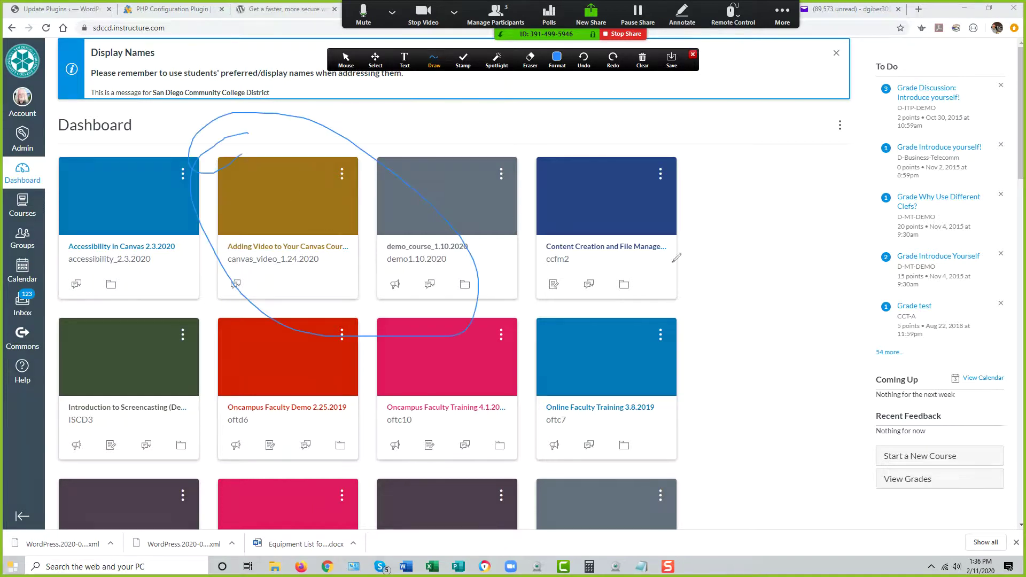
mouse_move(777, 197)
mouse_down()
mouse_move(726, 175)
mouse_move(712, 187)
mouse_up()
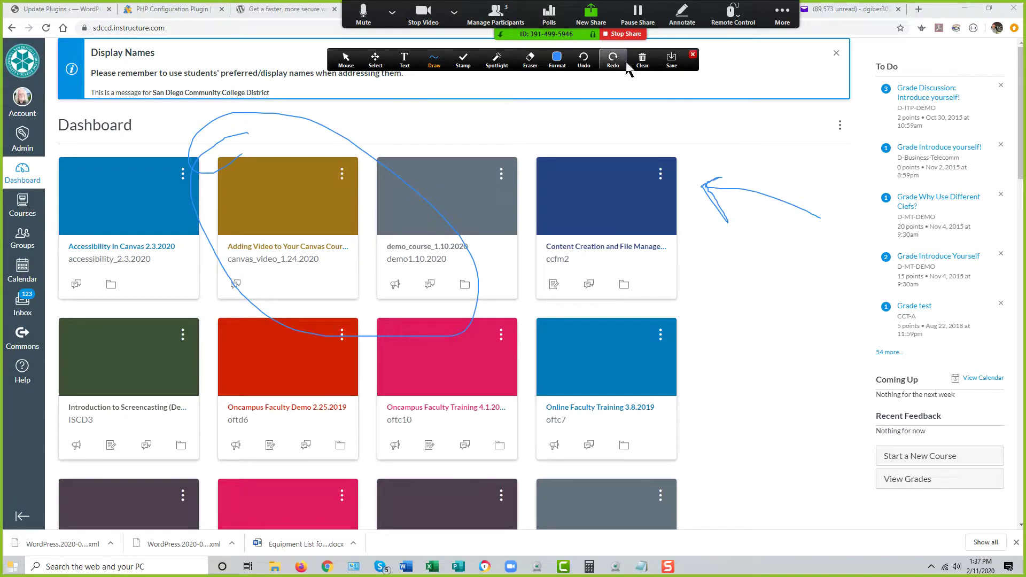
click(530, 60)
click(797, 206)
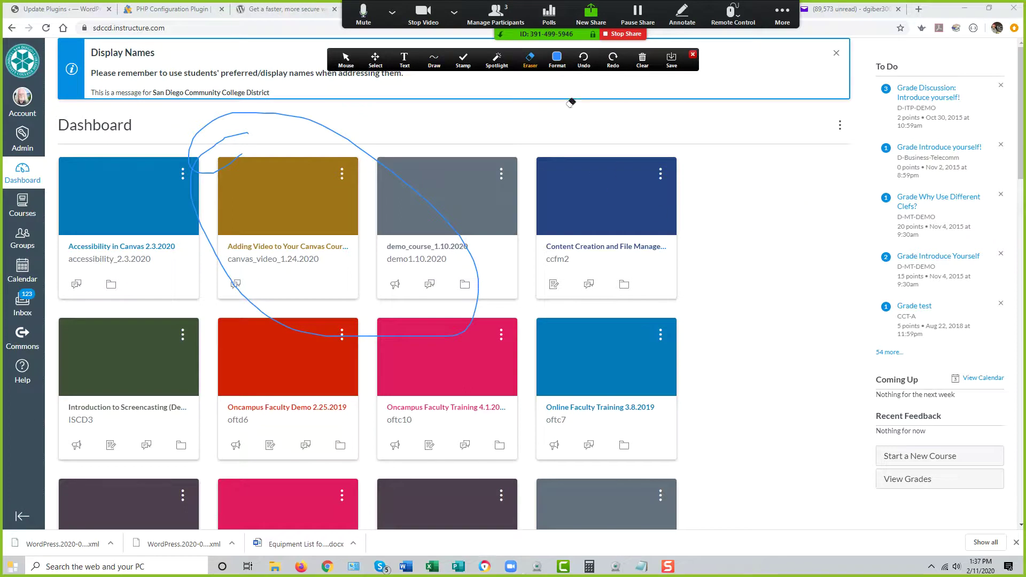
Turn on the spotlight pointer for the shared screen and open demo_course_1.10.2020.
click(496, 60)
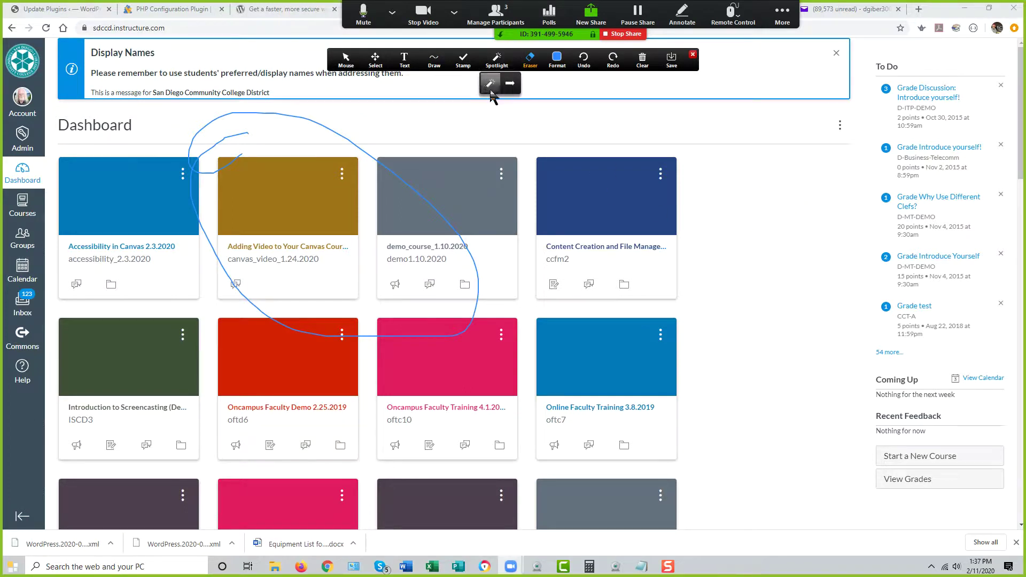
click(492, 88)
click(138, 197)
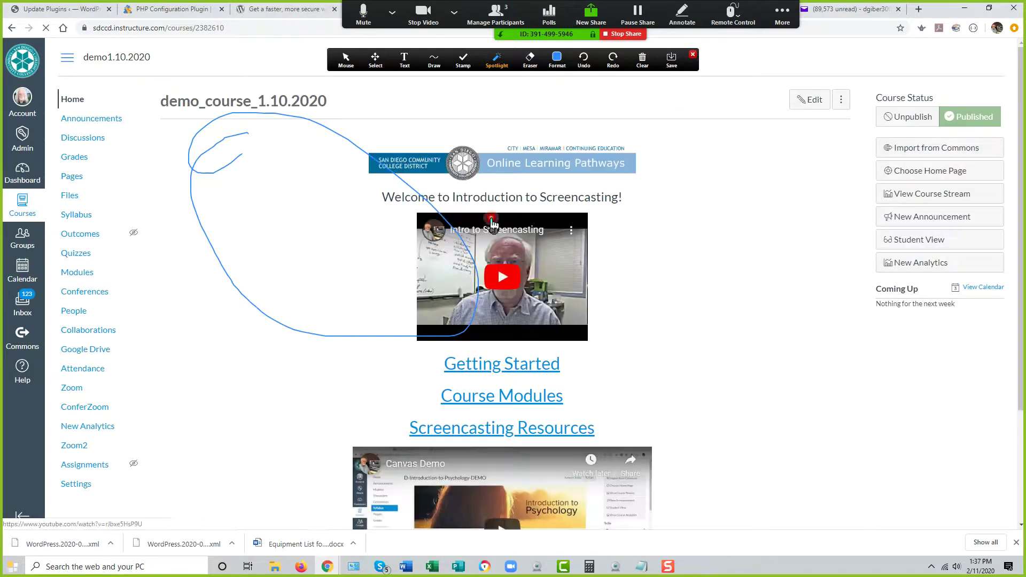
Examine the stamp symbols, drawing shapes and the color, line width and font choices of the annotation tools.
click(497, 60)
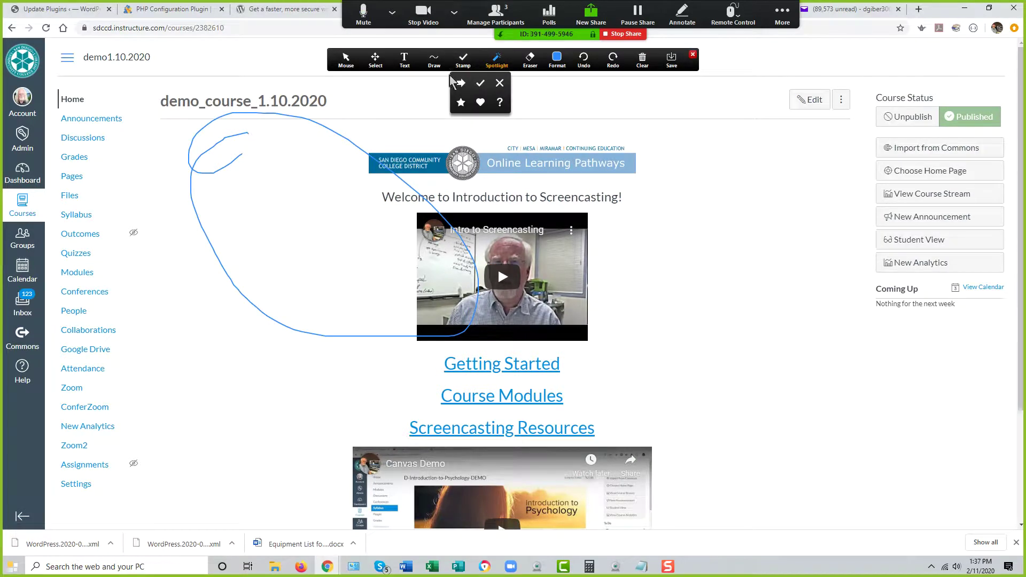
click(434, 60)
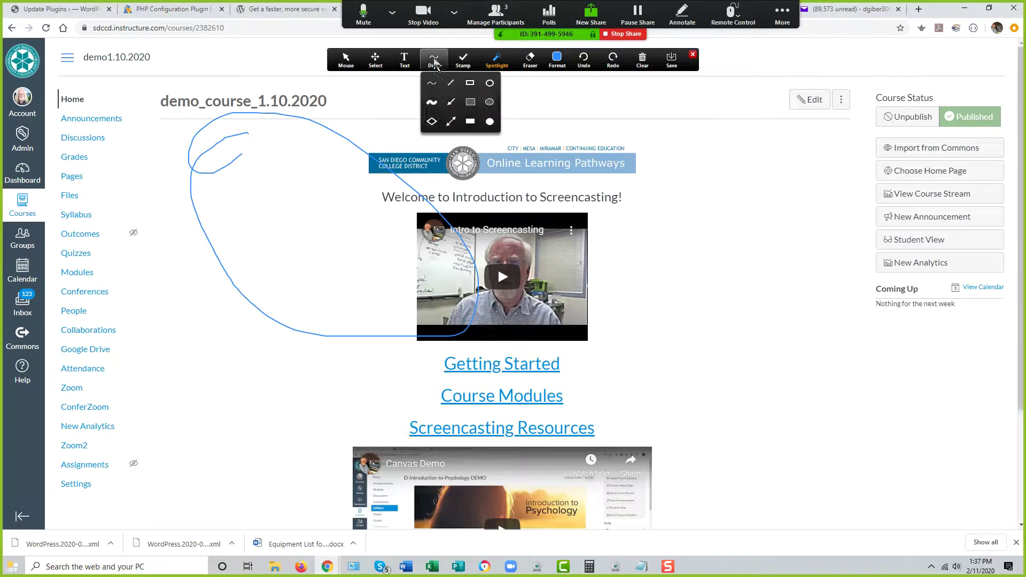
click(434, 60)
drag(293, 165, 353, 160)
click(451, 63)
double_click(556, 61)
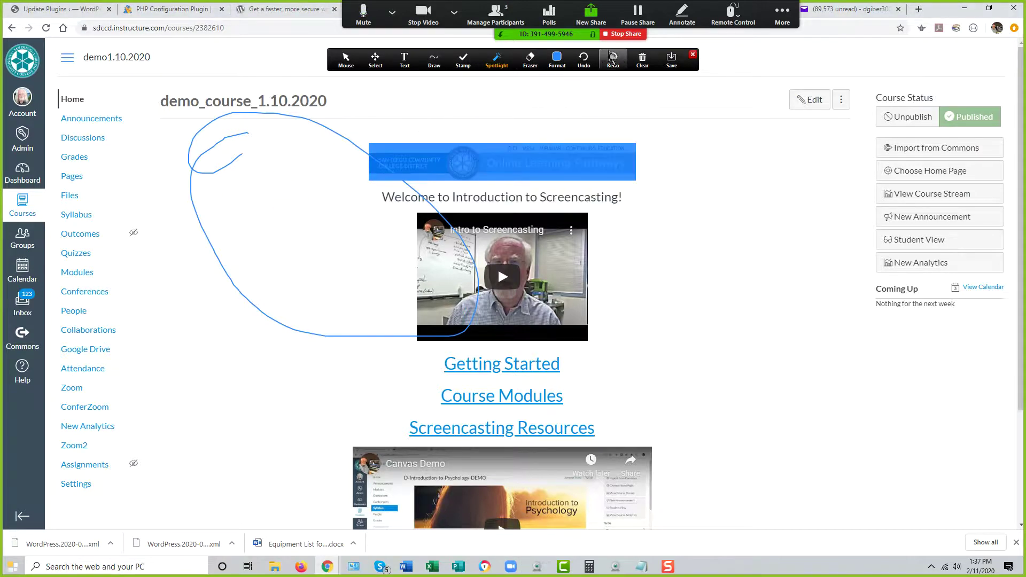
click(557, 61)
double_click(556, 63)
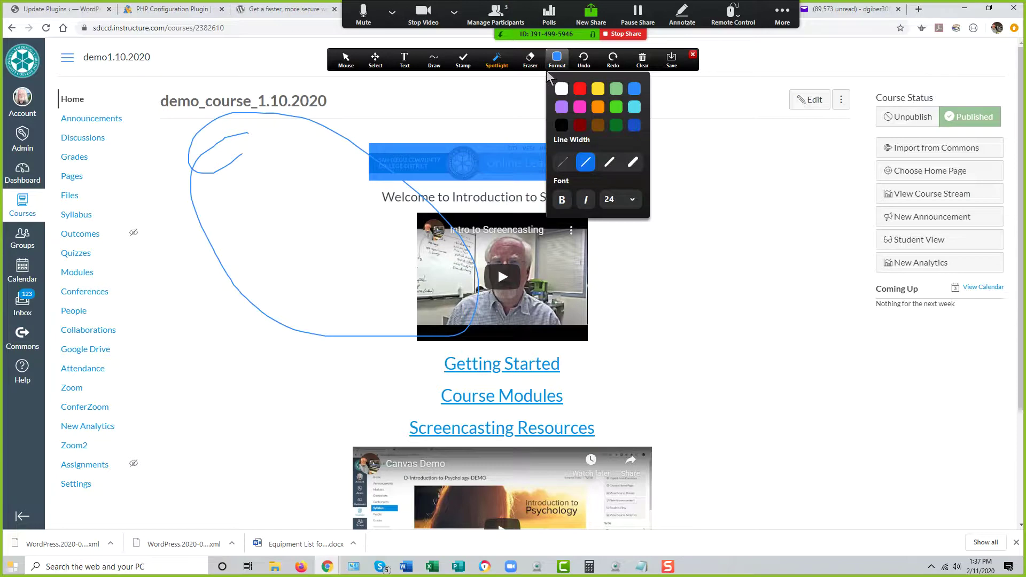
click(551, 65)
click(435, 63)
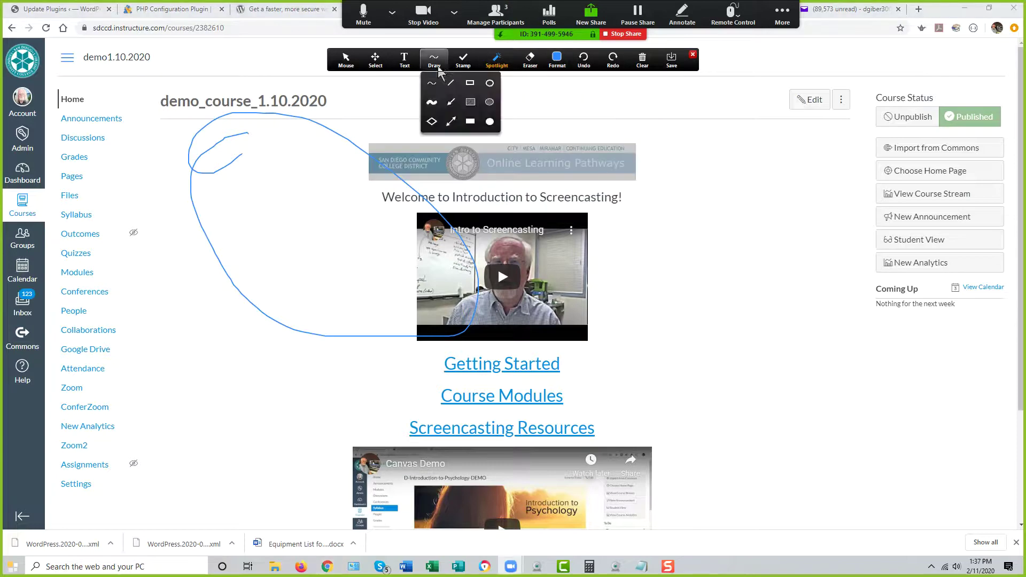
Add a text annotation reading "Text" over the course banner.
click(411, 62)
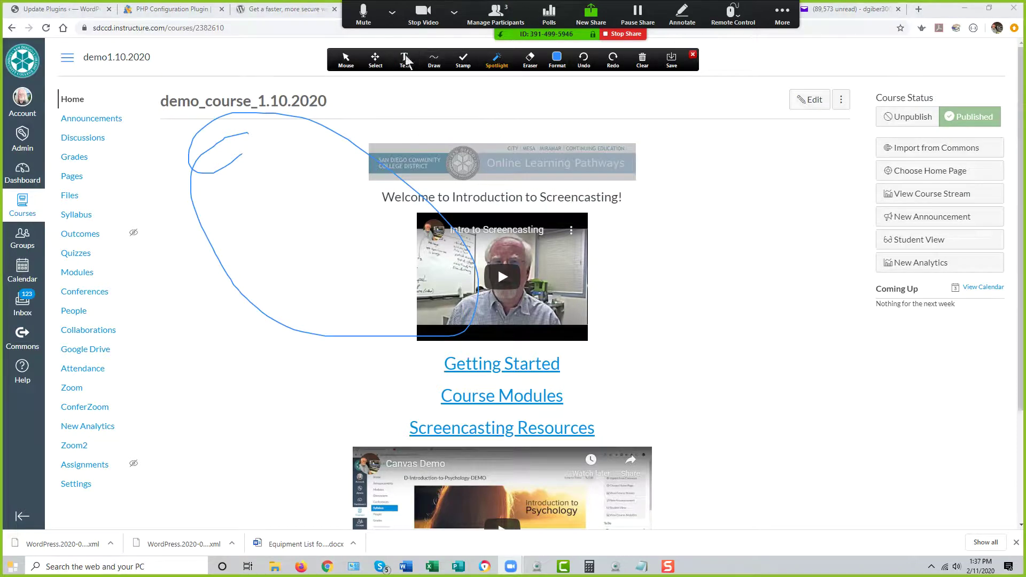
click(285, 152)
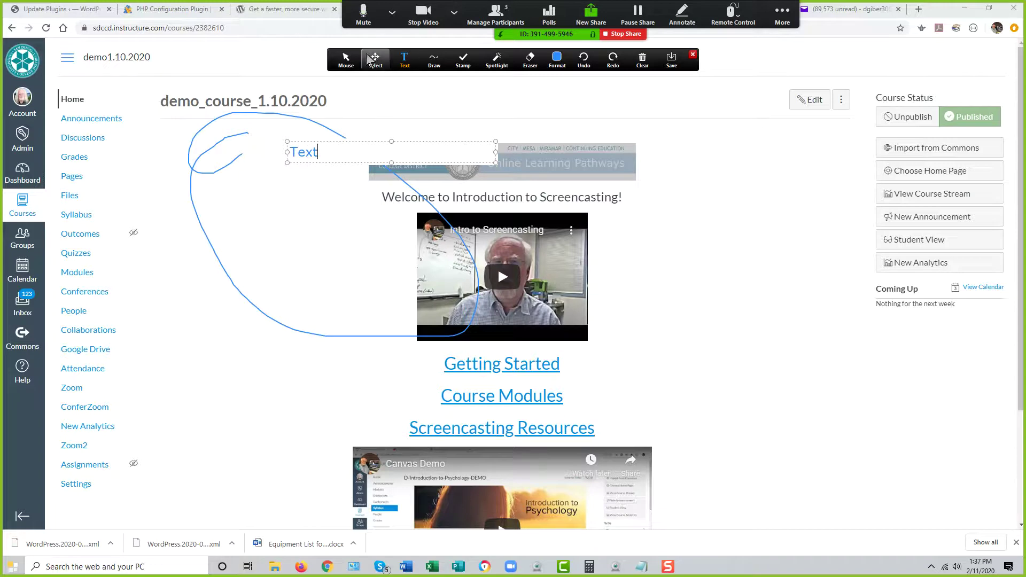
Close the annotation tools and examine who can be given mouse and keyboard control of the shared screen.
click(693, 55)
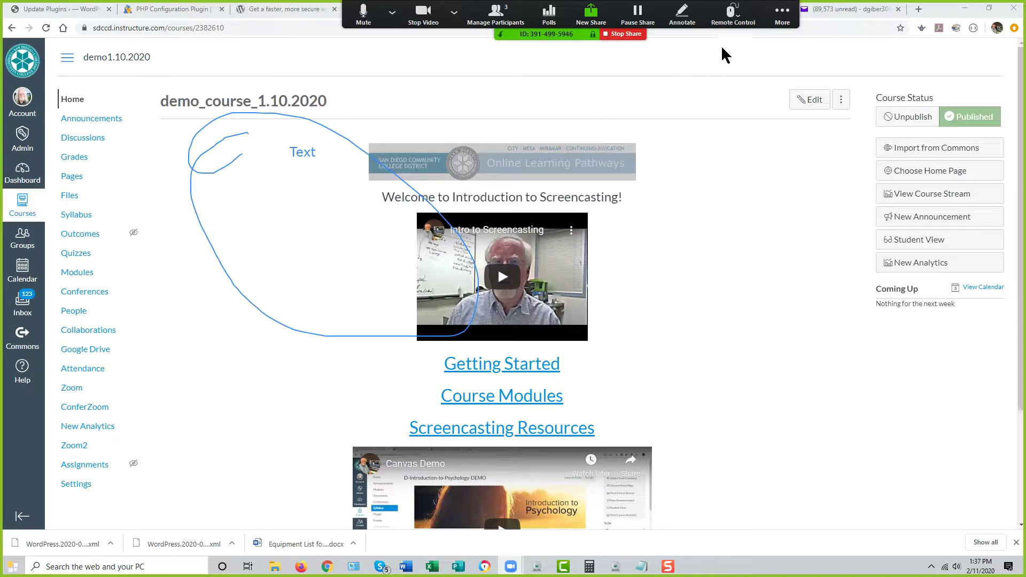
click(733, 17)
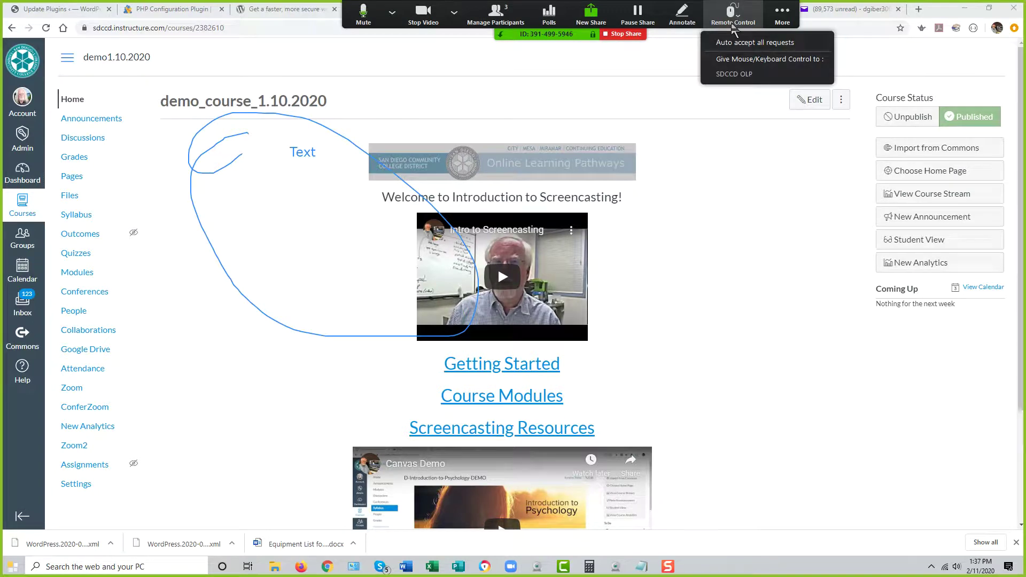
click(733, 25)
click(711, 184)
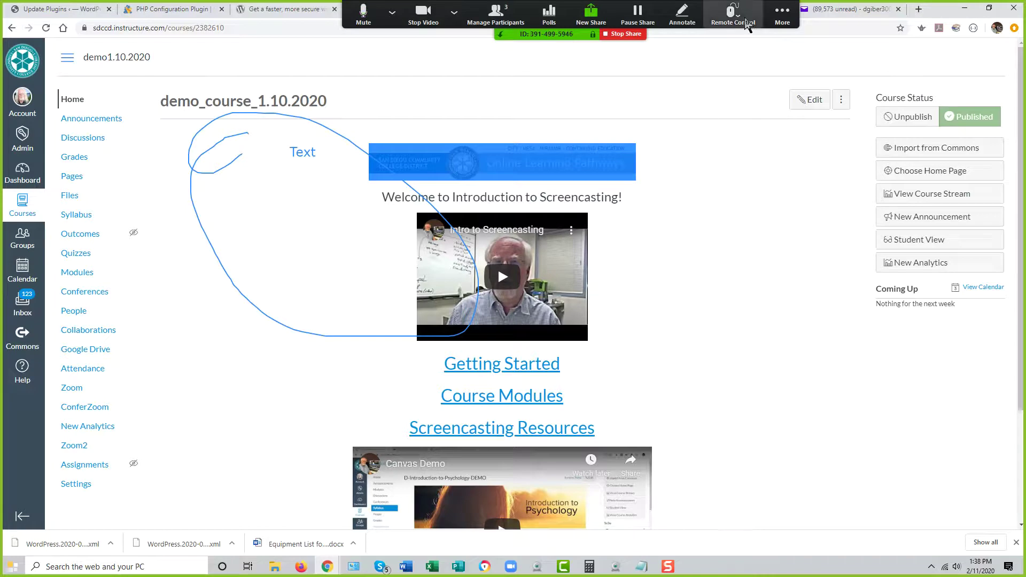
Examine the additional meeting options available during screen sharing, from chat and recording to ending the meeting.
click(791, 14)
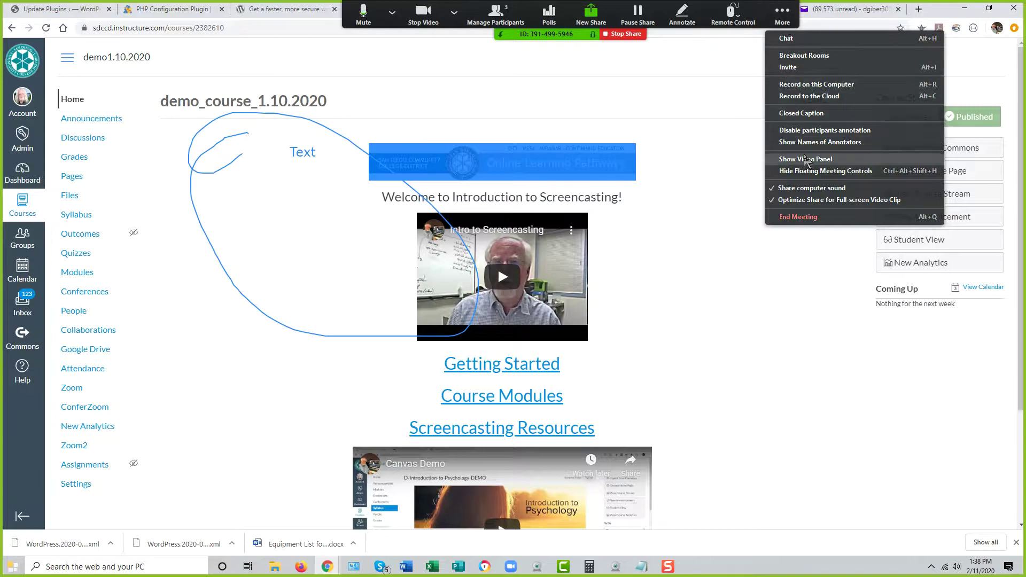
click(782, 16)
click(781, 18)
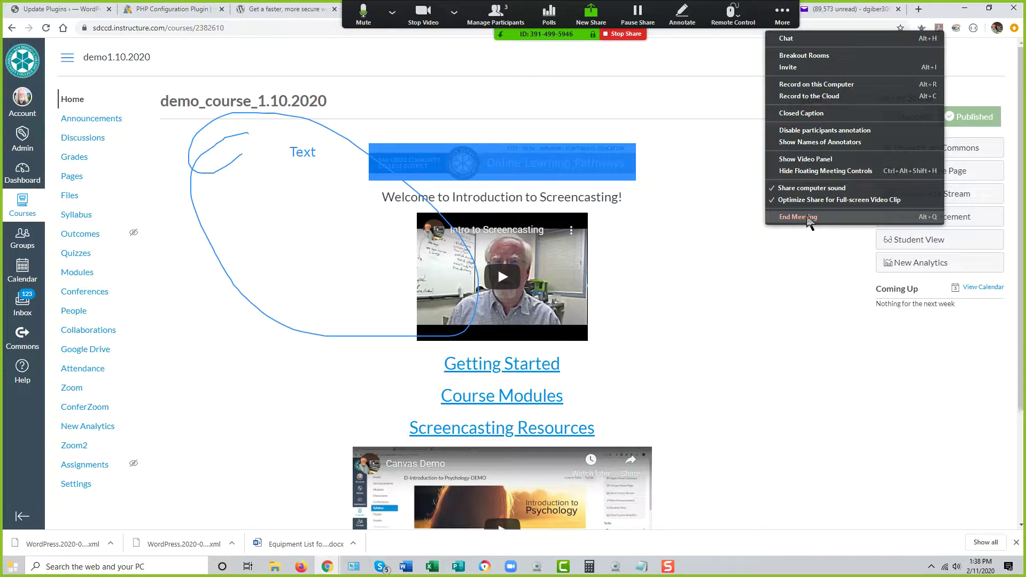
click(676, 238)
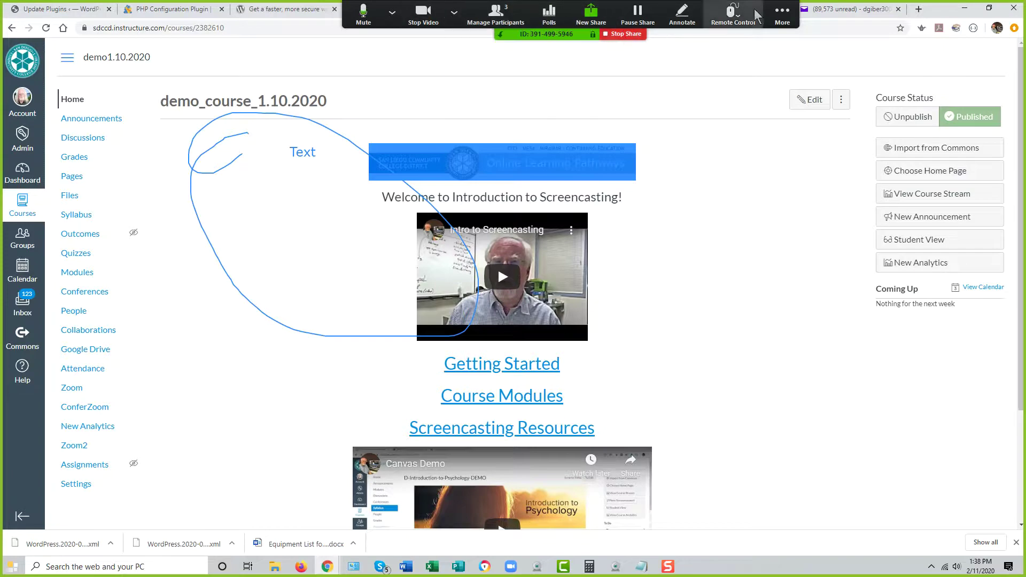
Stop the screen share and review the settings for one or multiple participants sharing at a time.
click(624, 33)
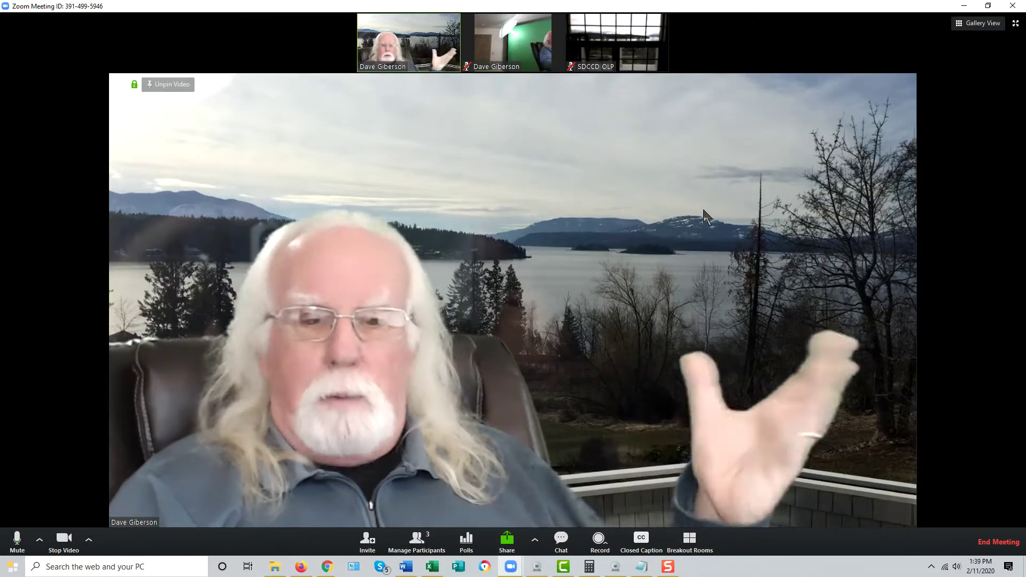
click(533, 537)
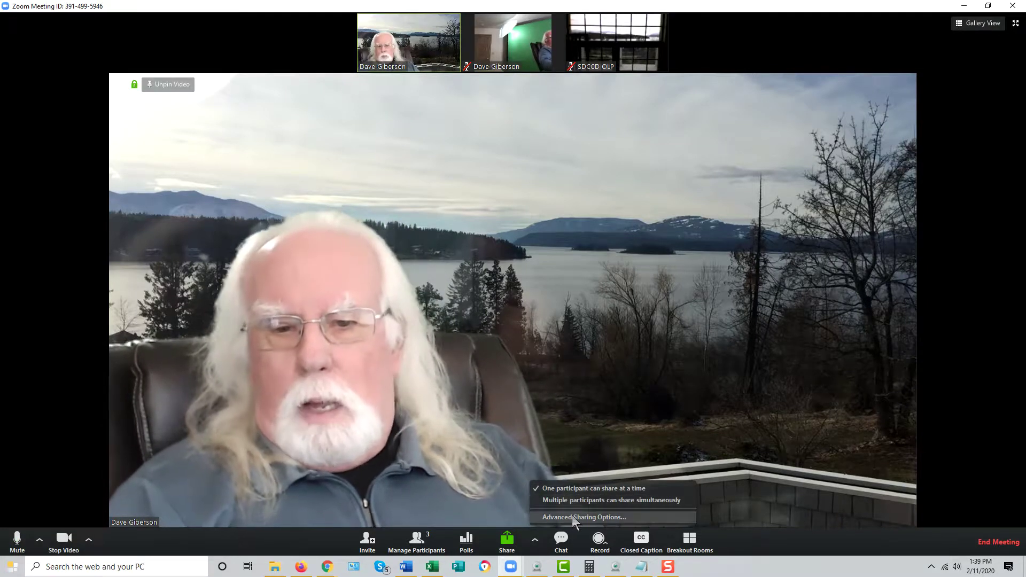
click(719, 458)
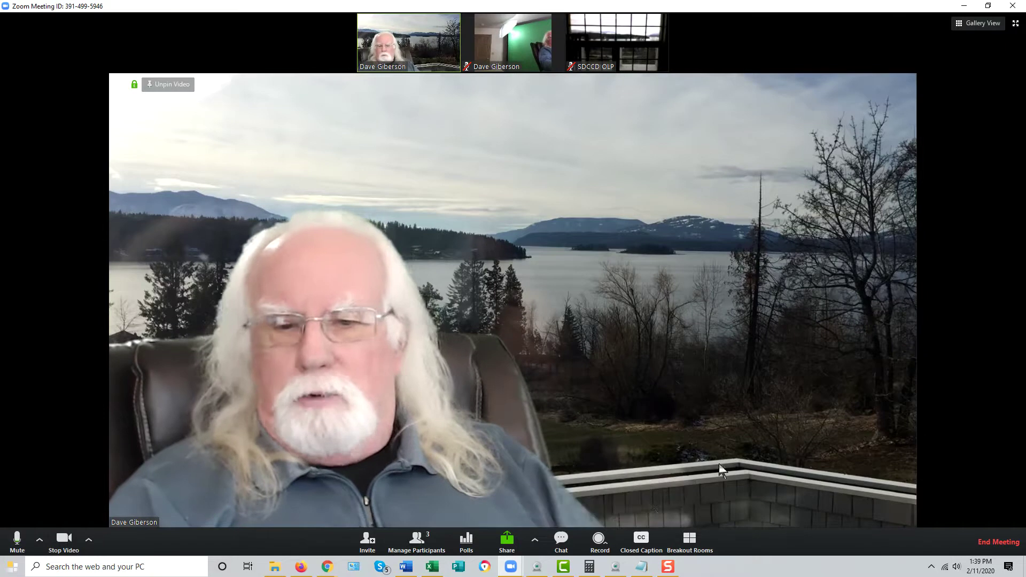
Open the group chat, review the possible recipients and send the message "Hi There" to Everyone.
click(563, 539)
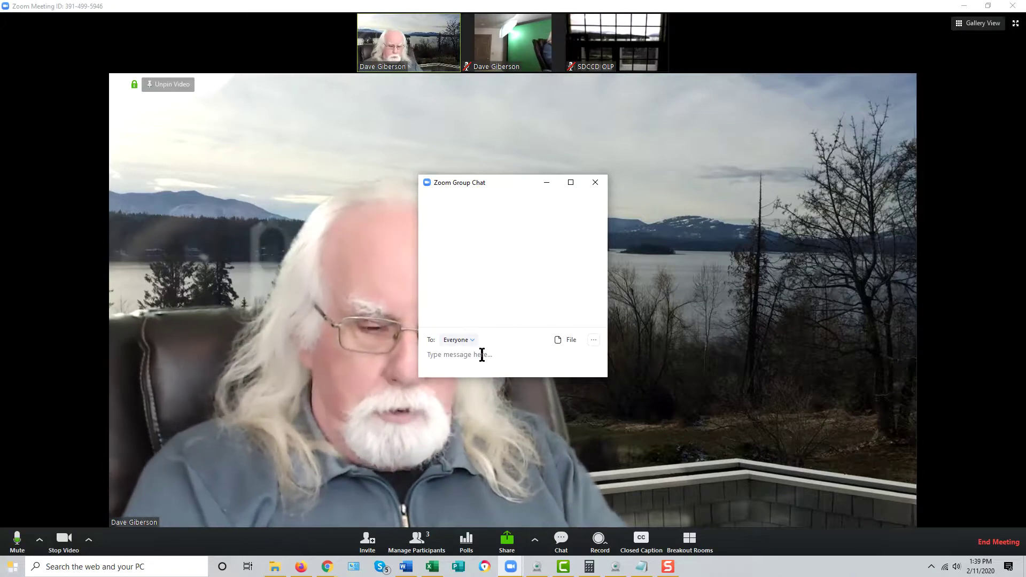
text(Hi Th)
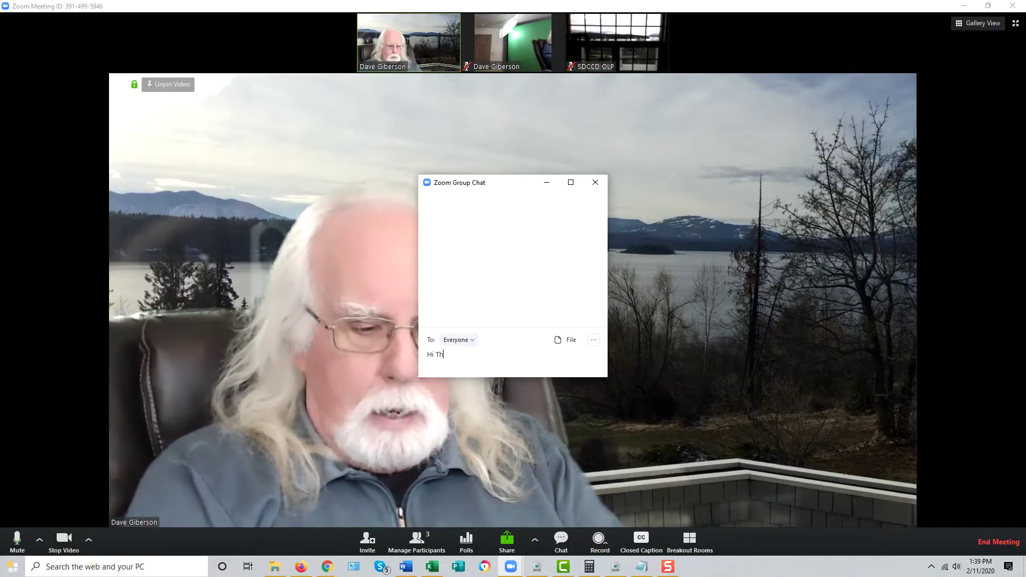
text(ere)
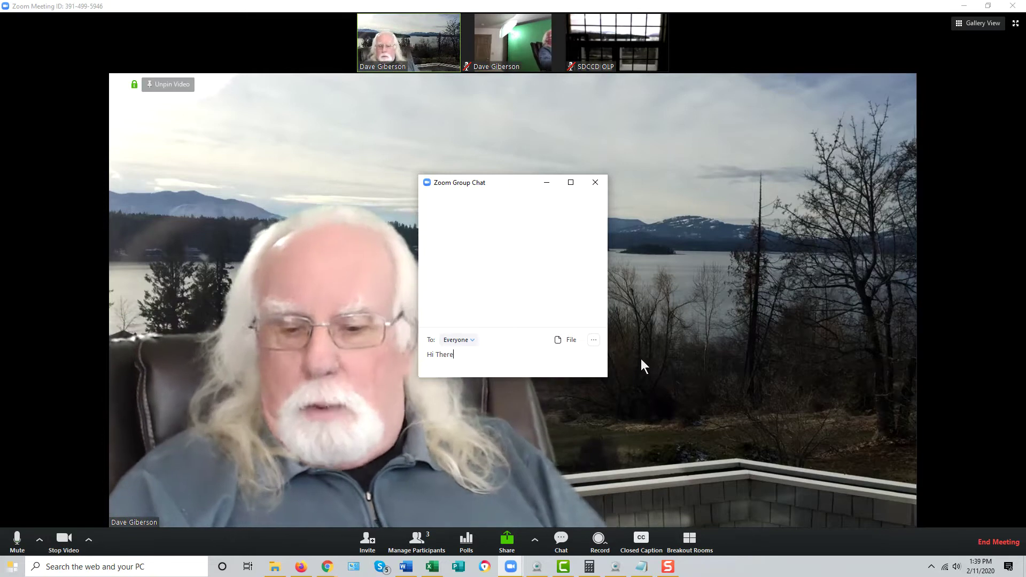
click(473, 340)
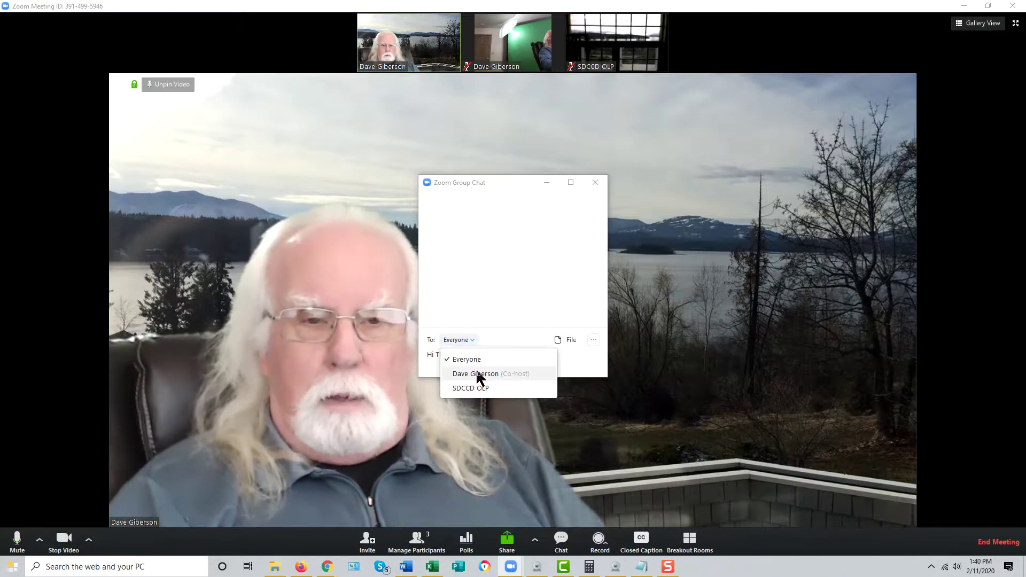
click(701, 360)
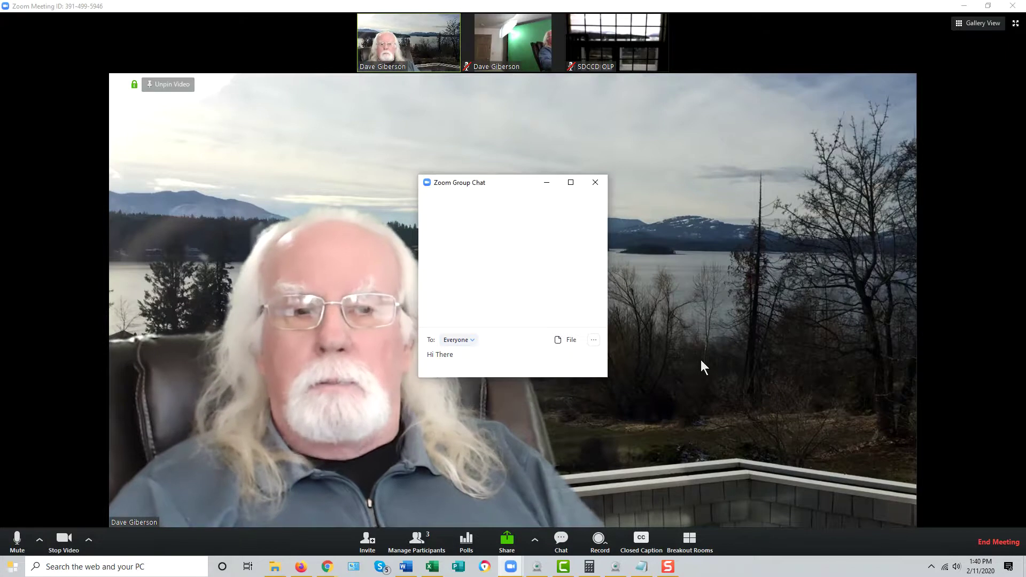
click(518, 333)
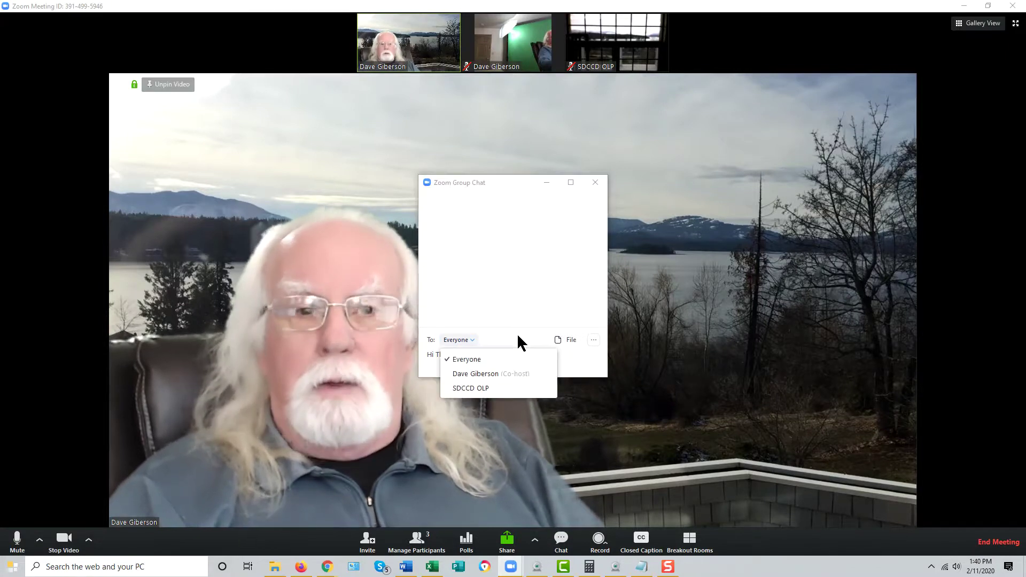
click(470, 359)
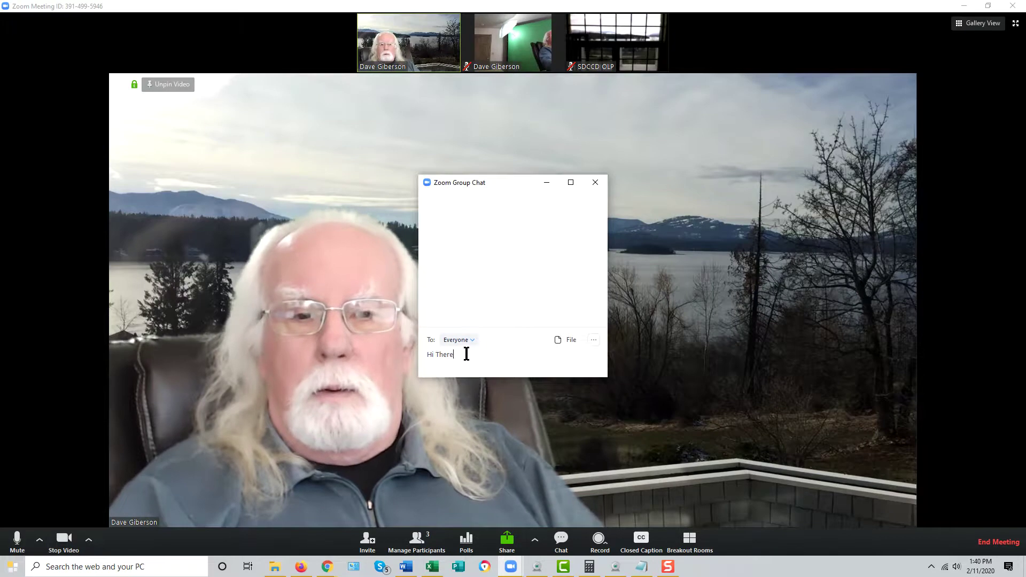
key(Return)
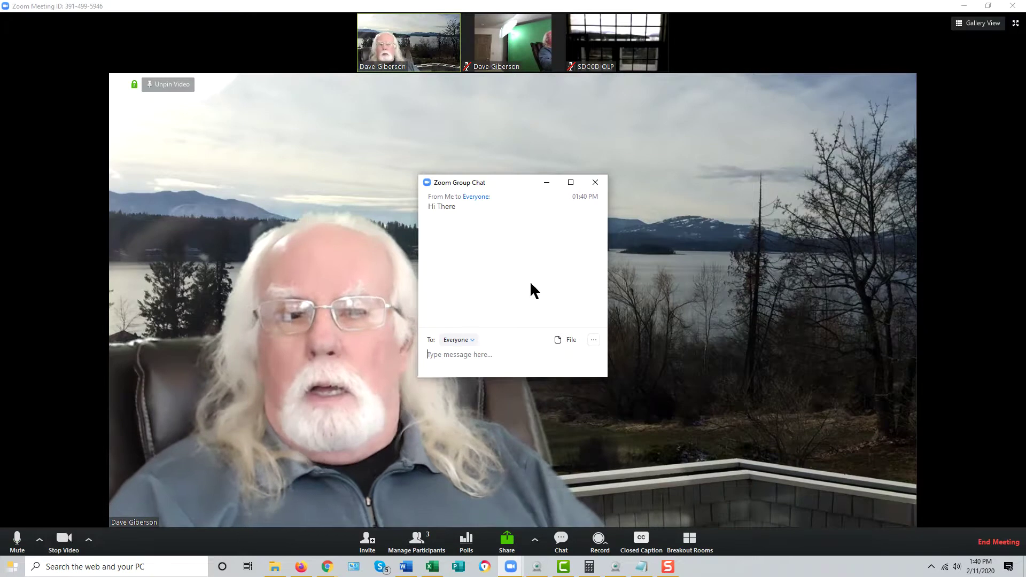
Review the chat options for saving the chat and limiting whom attendees can chat with.
click(593, 340)
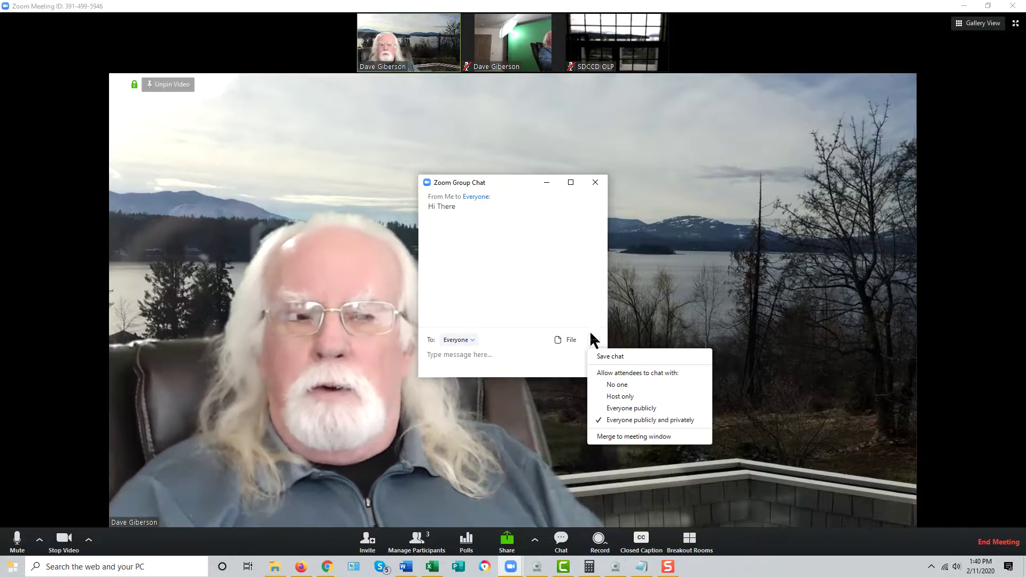
click(687, 311)
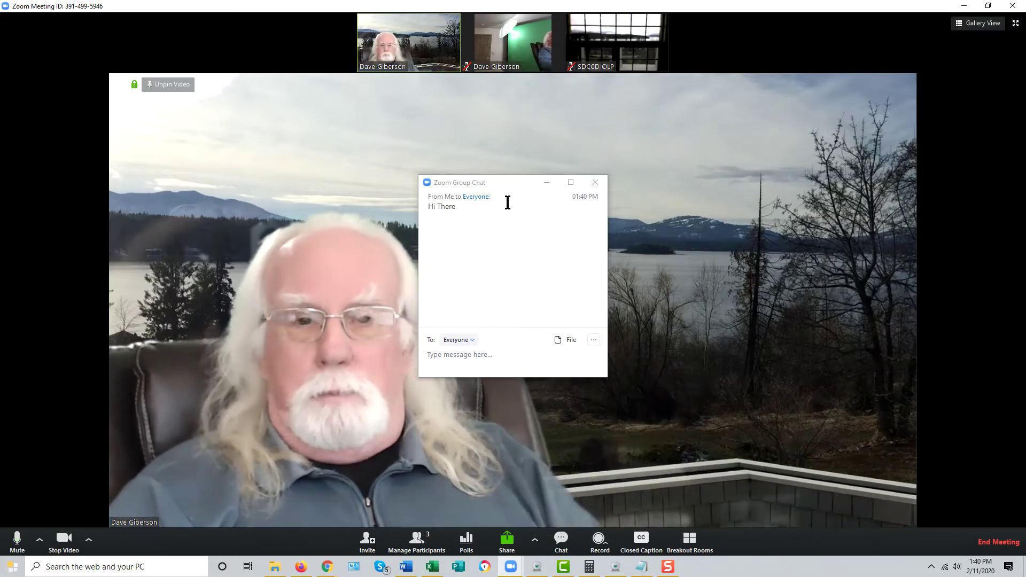
Move the group chat window off the meeting screen and back over the video, then close it.
drag(501, 182, 1025, 158)
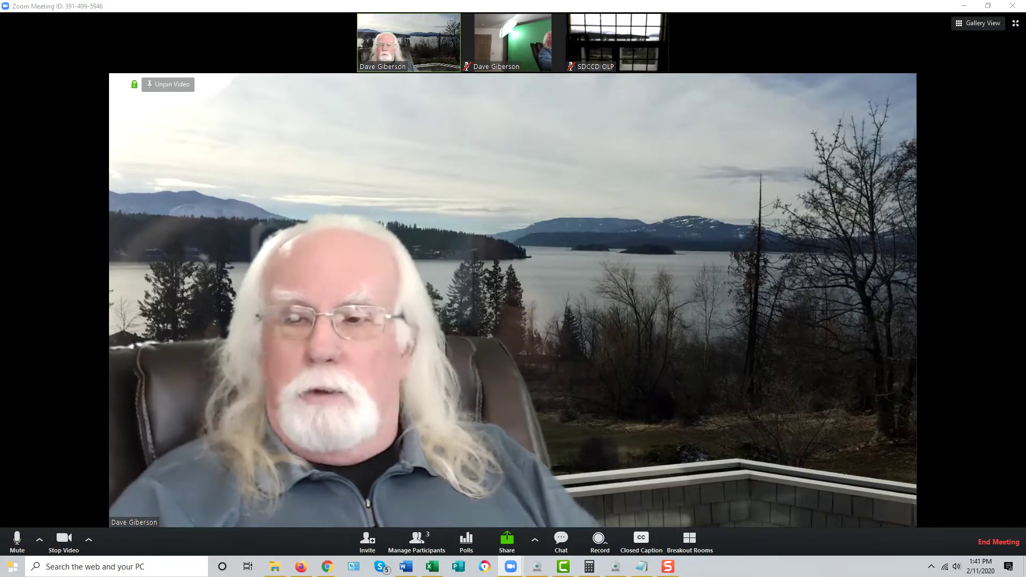
drag(1025, 158, 603, 130)
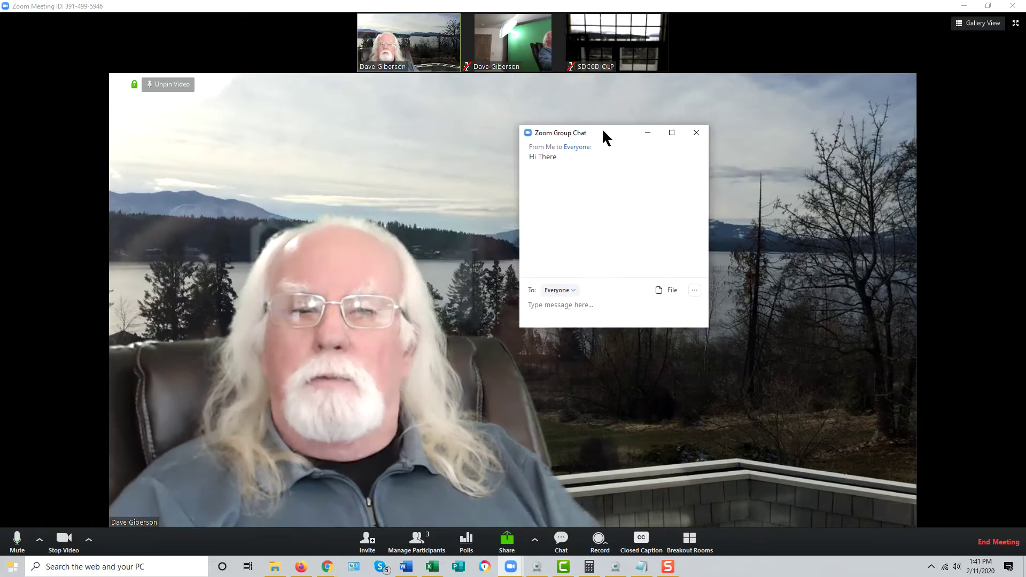
click(698, 135)
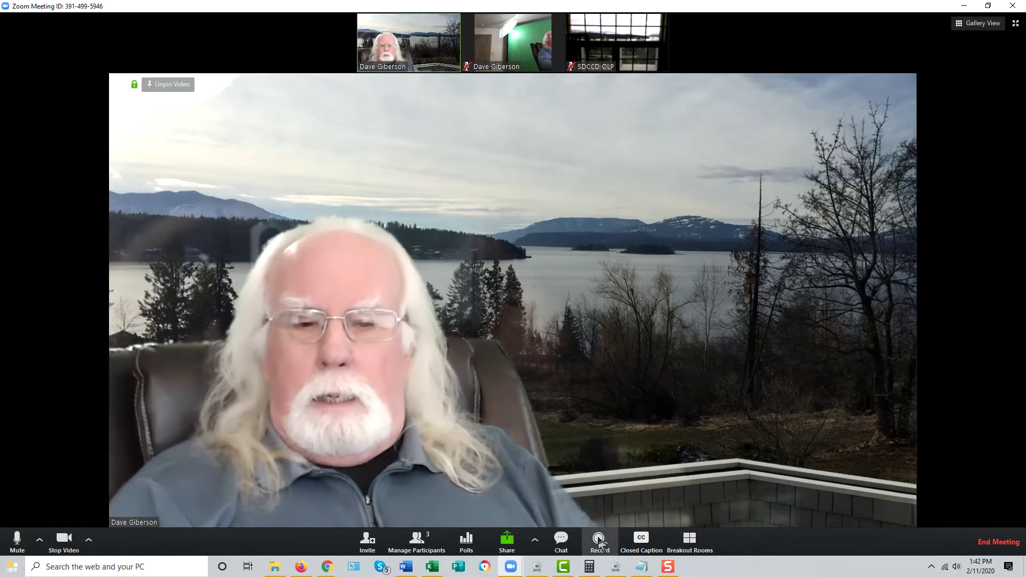
Start recording the meeting on this computer, then stop the recording.
click(599, 541)
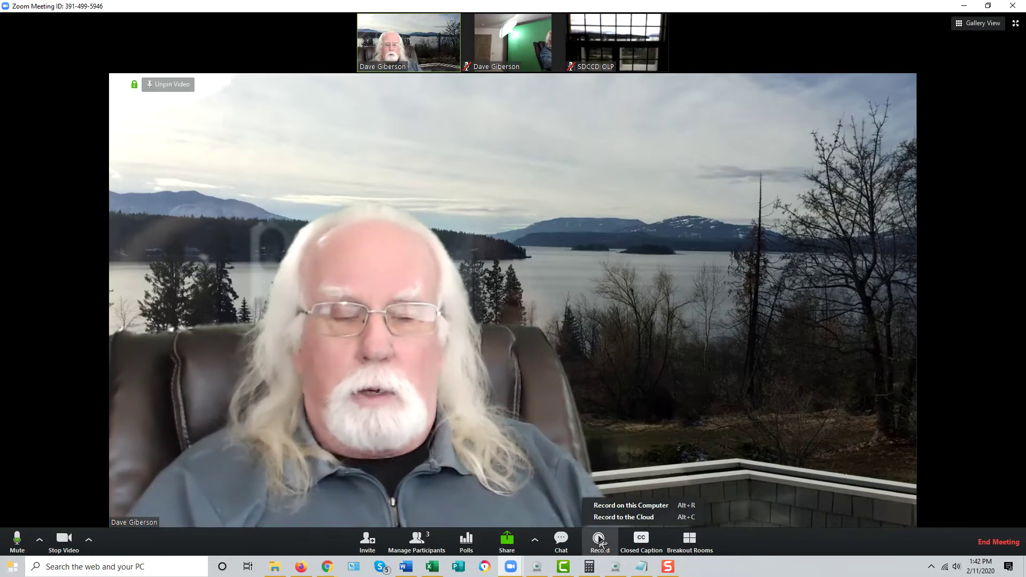
click(655, 506)
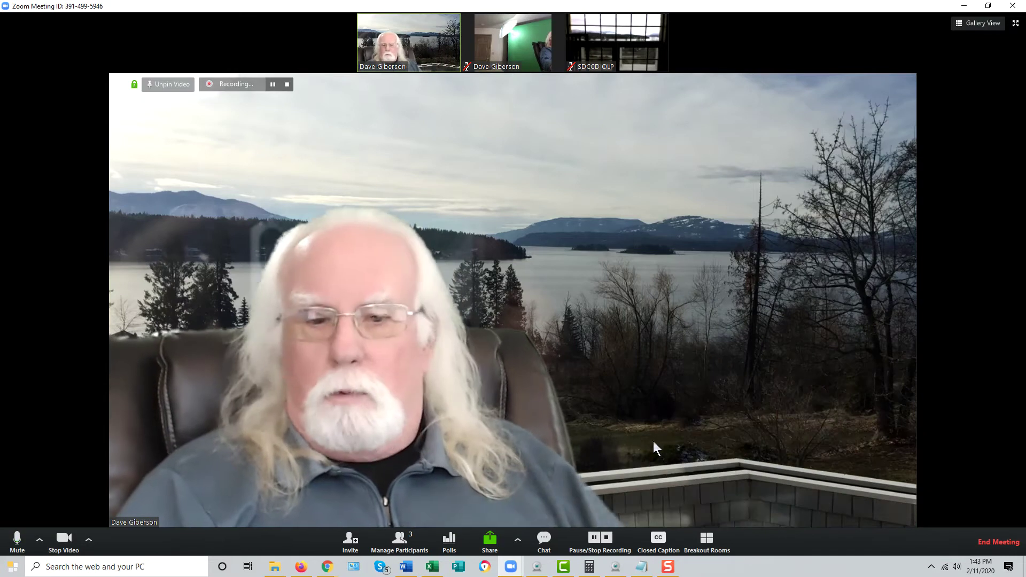
click(608, 537)
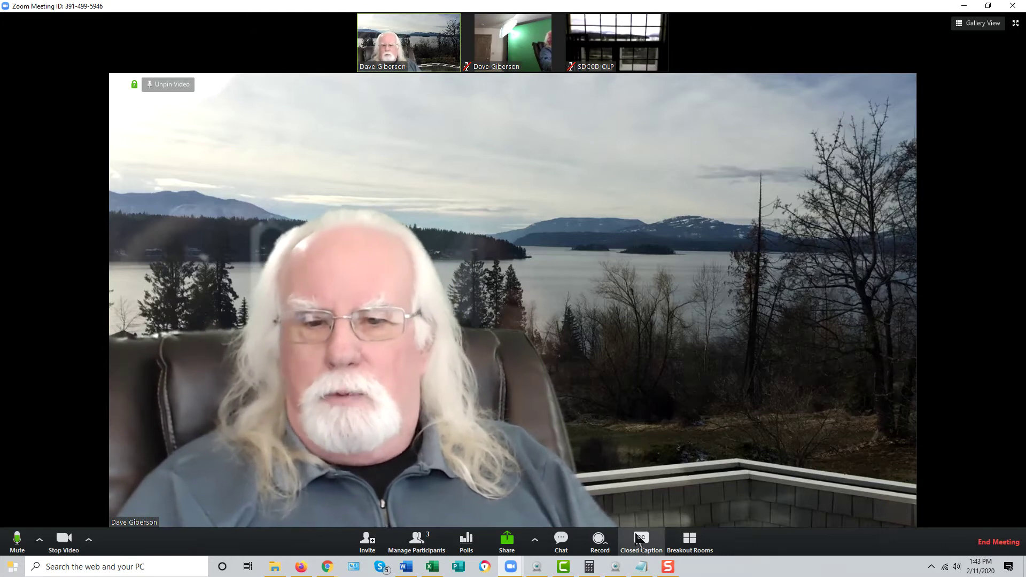
Examine the closed caption choices for assigning a typist or using a third-party service, then dismiss them.
click(638, 542)
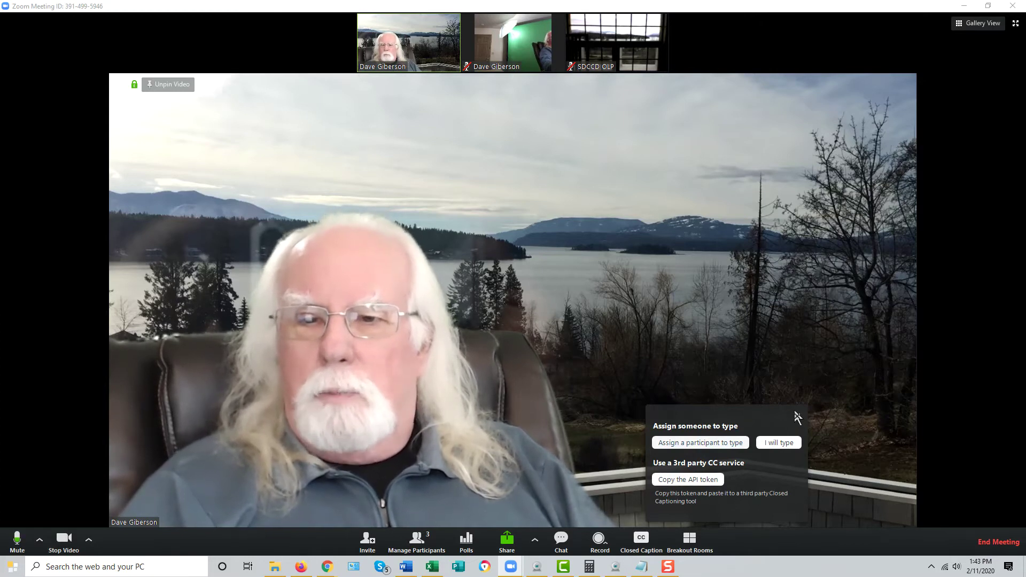
click(652, 538)
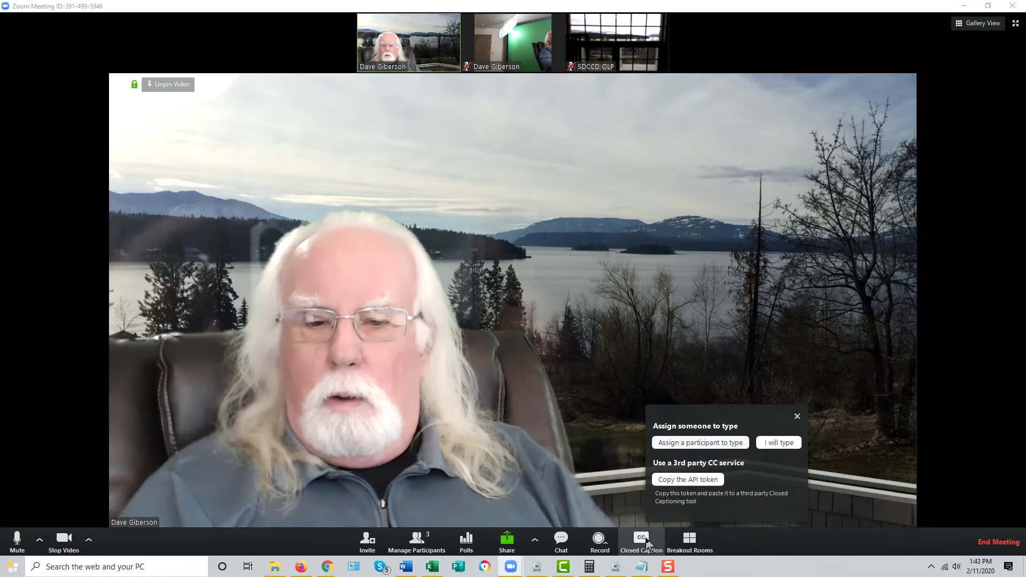
click(649, 537)
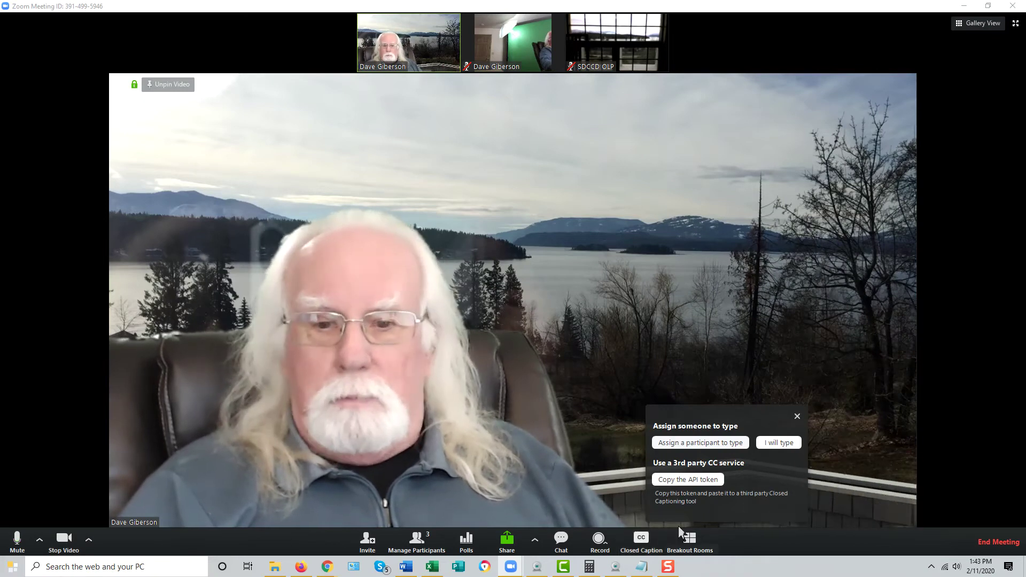
Review the breakout room settings for room count and automatic or manual assignment, then close them without creating rooms.
click(687, 542)
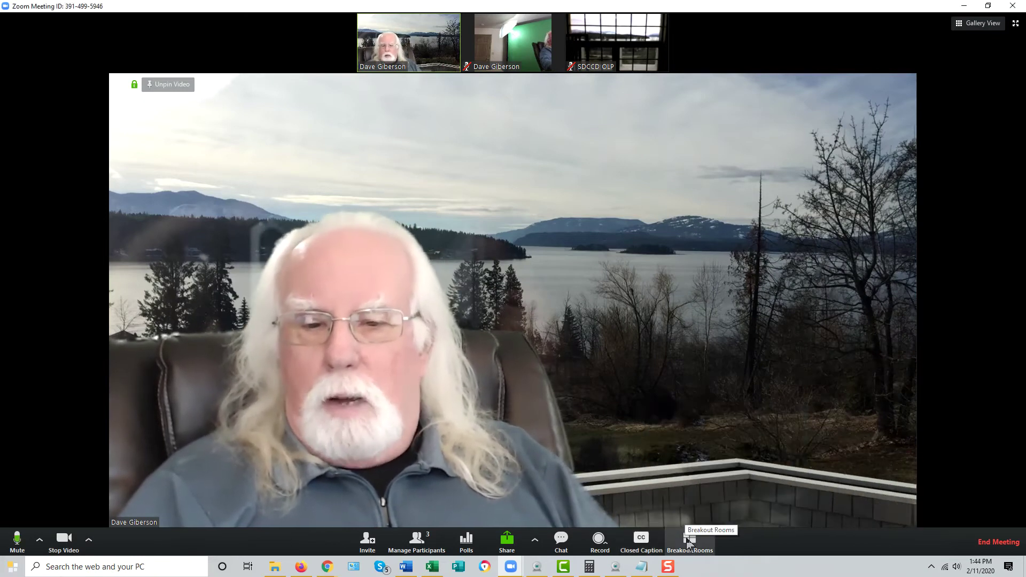
click(691, 543)
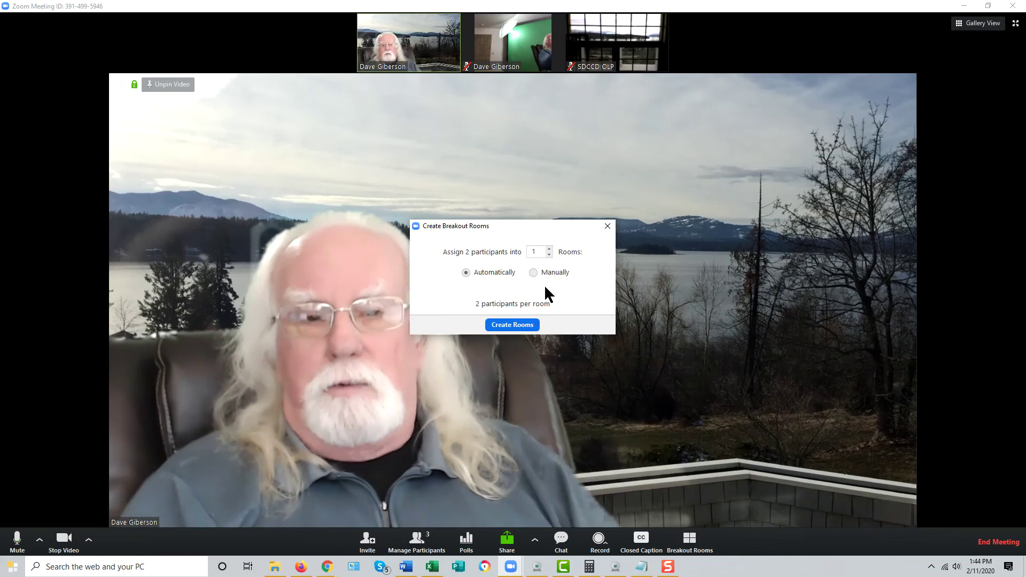
click(606, 228)
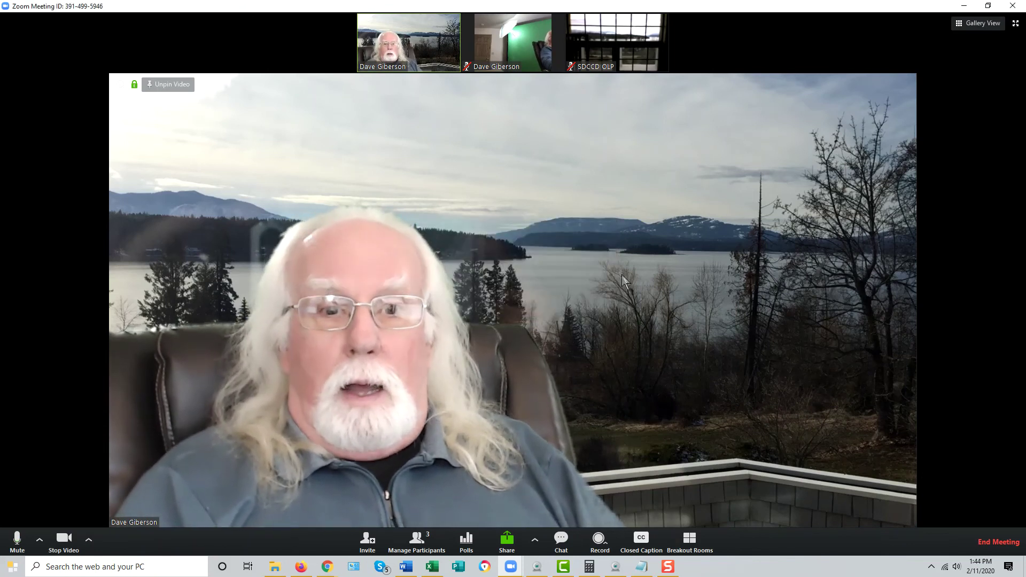